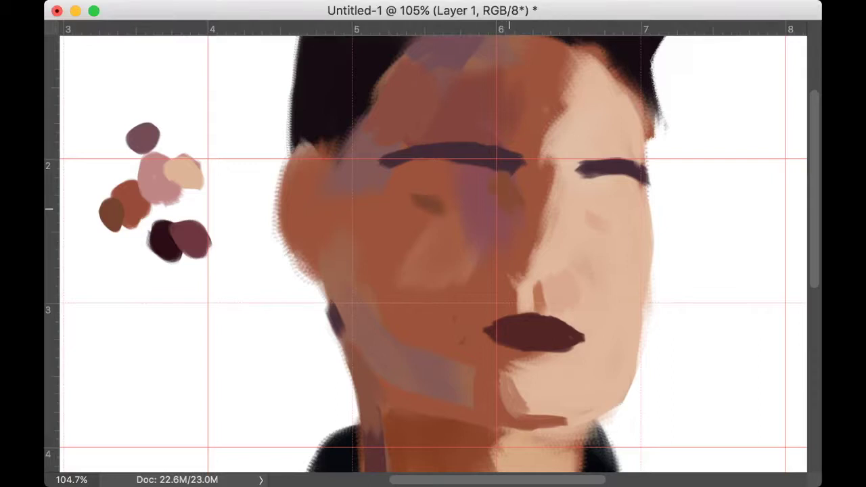
Paint the nose shadow and nostrils, lighten the bridge, and lighten the right cheek.
drag(541, 175, 525, 276)
drag(544, 159, 556, 245)
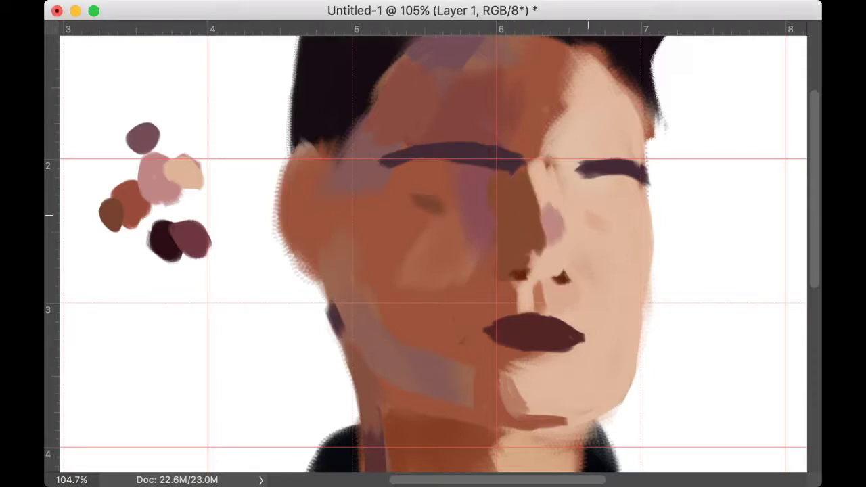
drag(571, 181, 595, 200)
drag(588, 206, 612, 237)
Paint dark maroon shapes over both eyes and smooth the left cheek and jaw.
drag(571, 203, 636, 206)
drag(411, 196, 495, 193)
drag(405, 216, 494, 220)
drag(403, 250, 439, 287)
drag(389, 278, 433, 298)
drag(351, 345, 419, 392)
Enlarge and reshape the dark mouth, lighten the chin, and repaint the philtrum.
mouse_move(478, 338)
mouse_down()
mouse_move(541, 312)
mouse_move(581, 318)
mouse_up()
mouse_move(477, 335)
mouse_down()
mouse_move(510, 345)
mouse_move(585, 345)
mouse_up()
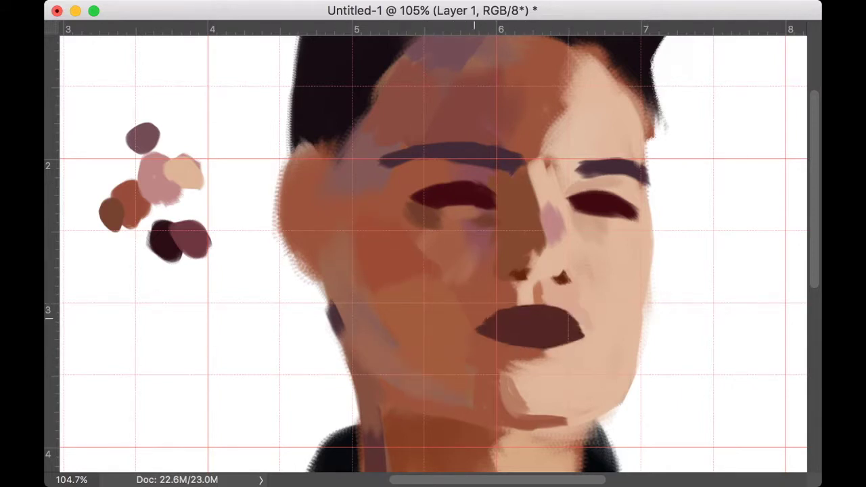
drag(484, 318, 535, 303)
drag(515, 284, 535, 306)
Extend the right eyebrow, lighten the right forehead and temple, and darken the hairline.
drag(568, 169, 586, 177)
drag(616, 75, 605, 159)
drag(521, 41, 568, 91)
drag(501, 64, 575, 153)
drag(480, 112, 521, 152)
Shade under the jaw and spread lighter skin down the neck toward the collar.
scroll(433, 250, down, 2)
mouse_move(571, 182)
mouse_down()
mouse_move(551, 284)
mouse_move(446, 369)
mouse_up()
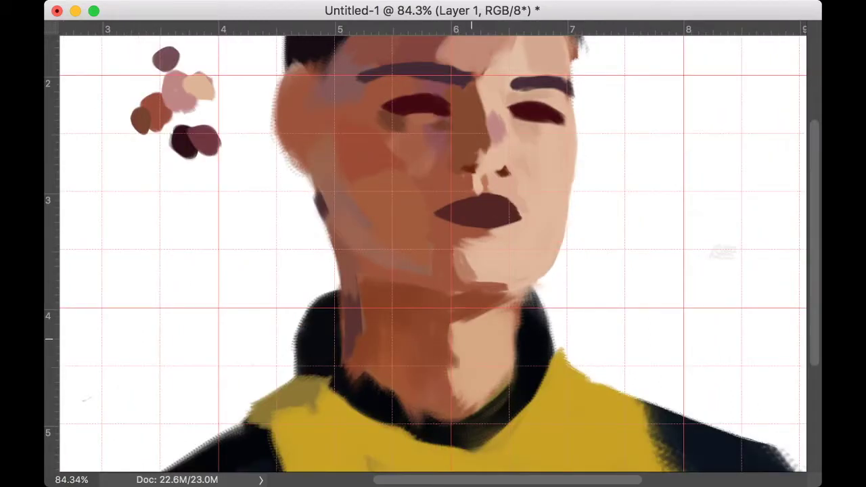
drag(454, 328, 433, 412)
drag(477, 379, 428, 402)
Sample the right-cheek skin colour and repaint around the chin and under the lips.
scroll(352, 280, up, 3)
scroll(474, 311, up, 2)
scroll(533, 334, up, 2)
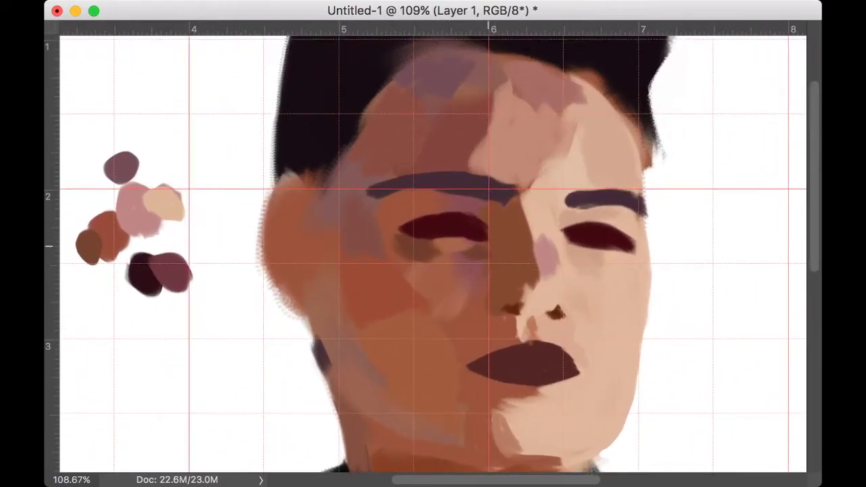
scroll(536, 238, down, 1)
alt+click(535, 239)
mouse_move(524, 355)
mouse_down()
mouse_move(466, 361)
mouse_move(426, 399)
mouse_up()
drag(420, 267, 405, 348)
Repaint and blend the left cheek and the area below the left eyebrow.
drag(372, 247, 332, 294)
drag(298, 220, 307, 270)
drag(305, 203, 319, 290)
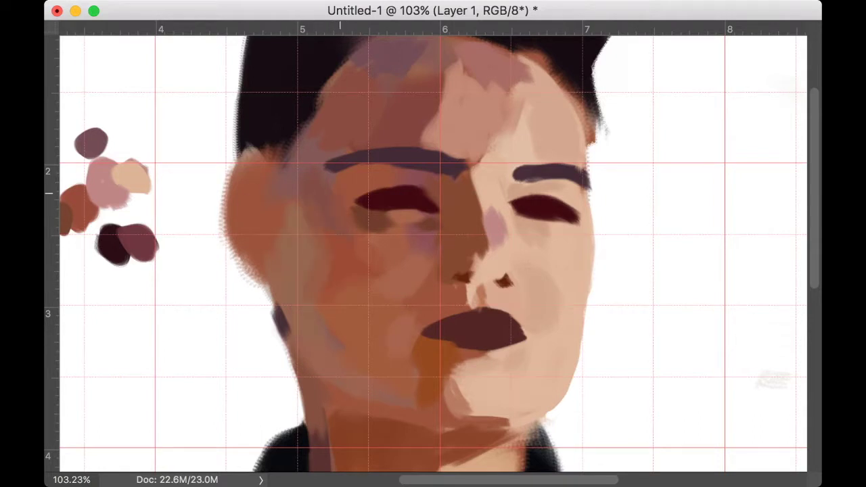
drag(332, 186, 380, 172)
Add a soft grey shadow under the right eye and reshape its dark shape.
drag(520, 222, 573, 231)
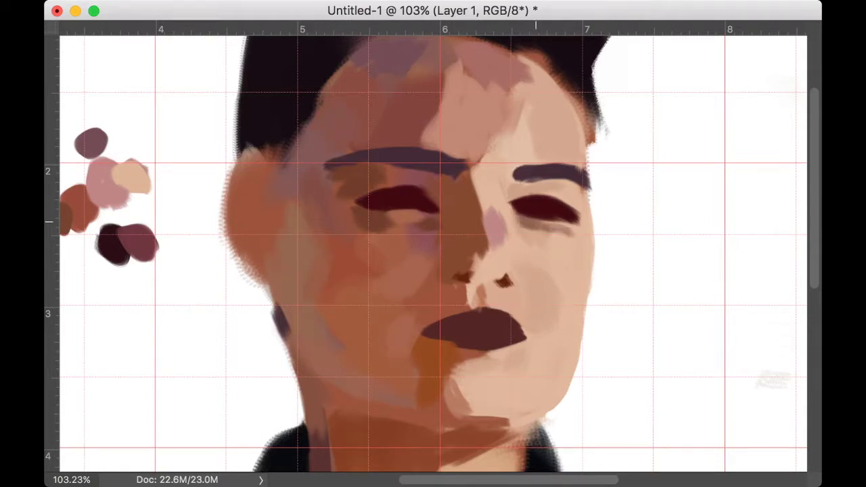
drag(528, 201, 549, 195)
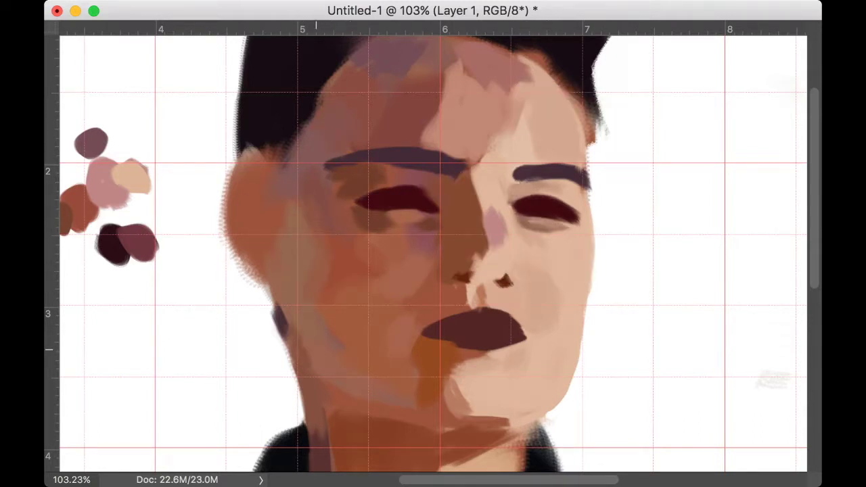
scroll(244, 271, right, 5)
scroll(244, 270, down, 2)
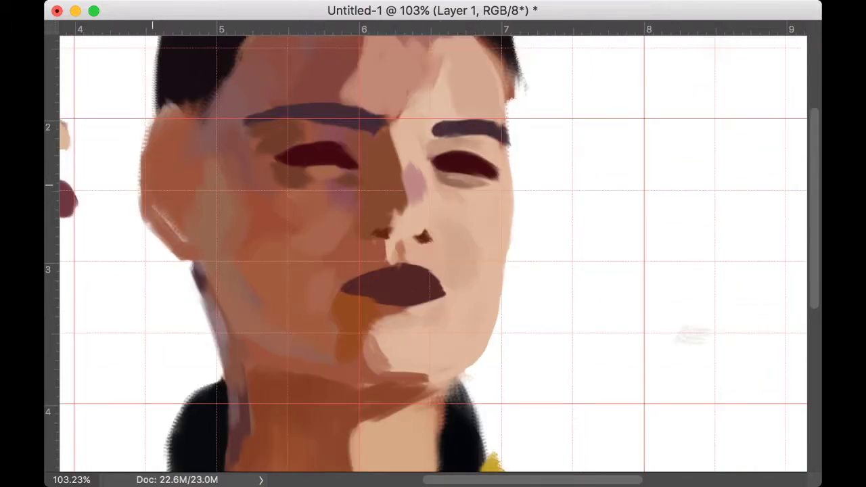
scroll(146, 230, up, 5)
Repaint the left ear flat orange, extend the hair beside it, and highlight the jacket.
mouse_move(135, 203)
mouse_down()
mouse_move(169, 325)
mouse_move(193, 241)
mouse_up()
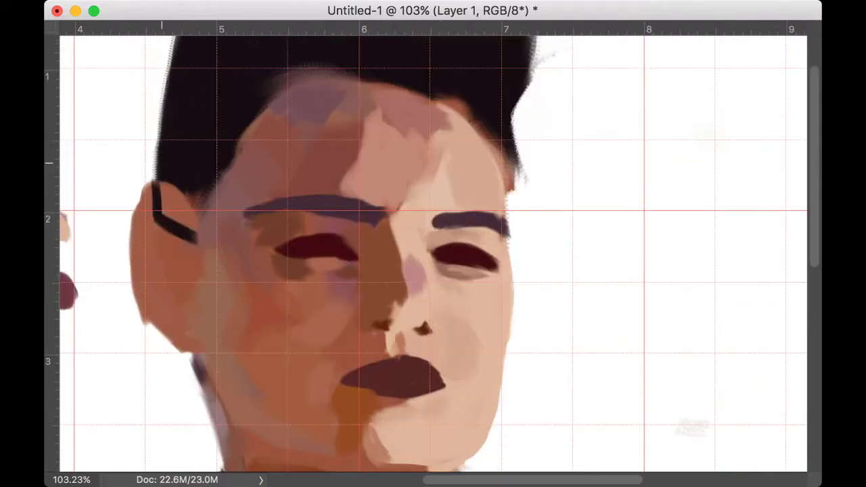
drag(150, 186, 142, 314)
scroll(413, 285, down, 5)
scroll(282, 271, down, 3)
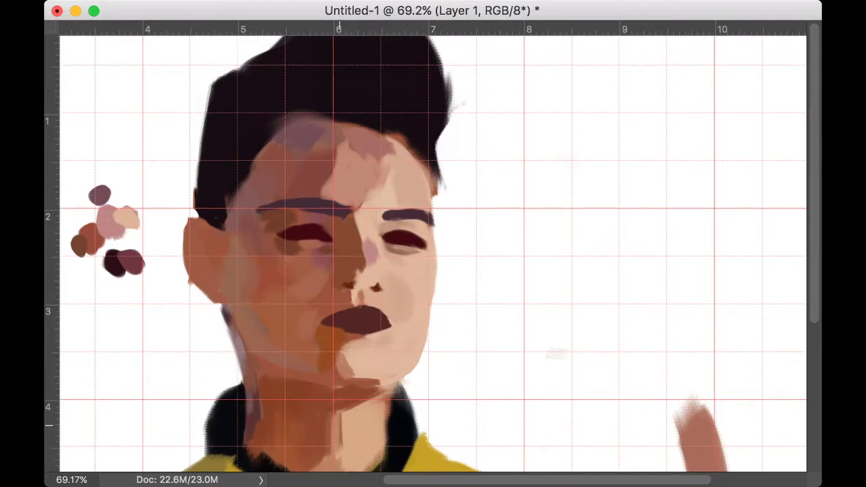
scroll(341, 270, down, 3)
mouse_move(504, 326)
mouse_down()
mouse_move(473, 352)
mouse_move(511, 401)
mouse_up()
Paint a dark zipper line down the jacket and blend lighter yellow patches on its left.
drag(447, 468, 414, 365)
drag(362, 395, 423, 443)
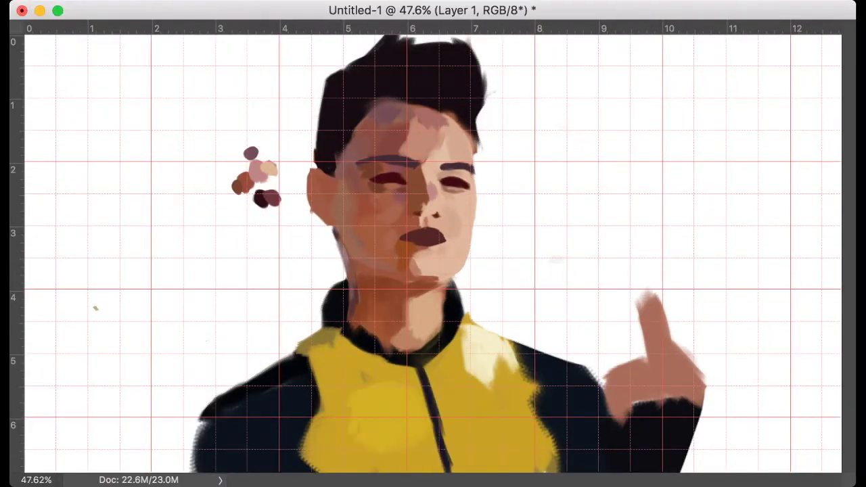
drag(351, 358, 316, 399)
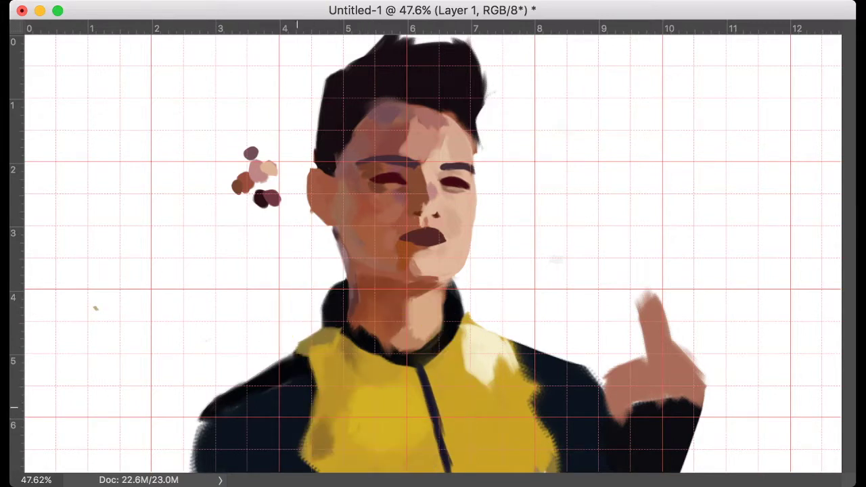
Shade the left shoulder blue-purple and add white highlights to it.
drag(263, 382, 196, 460)
mouse_move(273, 371)
mouse_down()
mouse_move(265, 414)
mouse_move(220, 451)
mouse_move(243, 441)
mouse_up()
mouse_move(304, 362)
mouse_down()
mouse_move(234, 392)
mouse_move(199, 446)
mouse_up()
drag(285, 386, 227, 450)
mouse_move(311, 376)
mouse_down()
mouse_move(290, 402)
mouse_move(297, 359)
mouse_up()
Repaint the right shoulder with blue and dark strokes and light blue-grey highlights.
mouse_move(533, 352)
mouse_down()
mouse_move(569, 394)
mouse_move(621, 433)
mouse_up()
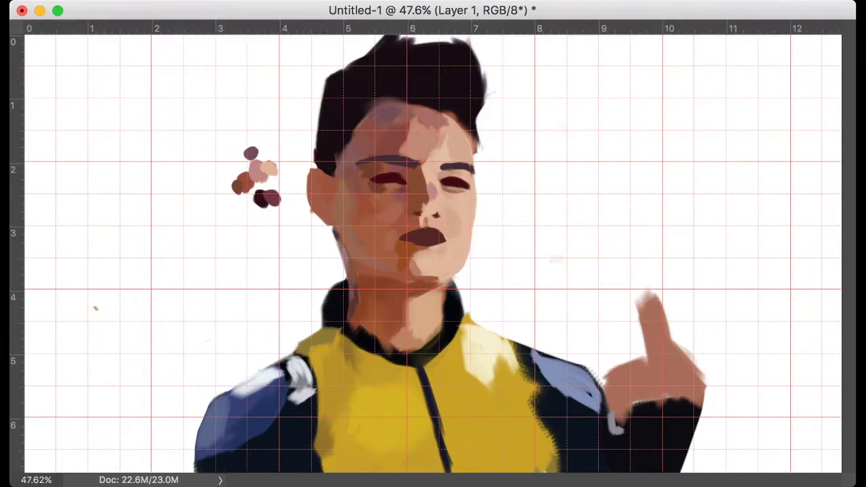
scroll(522, 404, up, 5)
drag(298, 190, 406, 223)
drag(359, 203, 453, 324)
drag(446, 216, 480, 352)
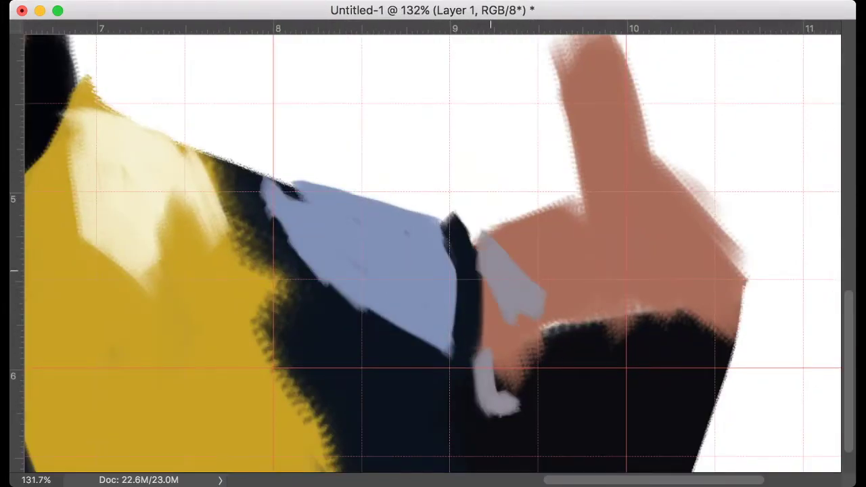
drag(510, 391, 514, 312)
scroll(511, 391, down, 5)
Show rulers, fit the canvas, and Free Transform the lasso-selected raised hand.
key(super+r)
key(super+0)
drag(599, 247, 595, 248)
key(super+t)
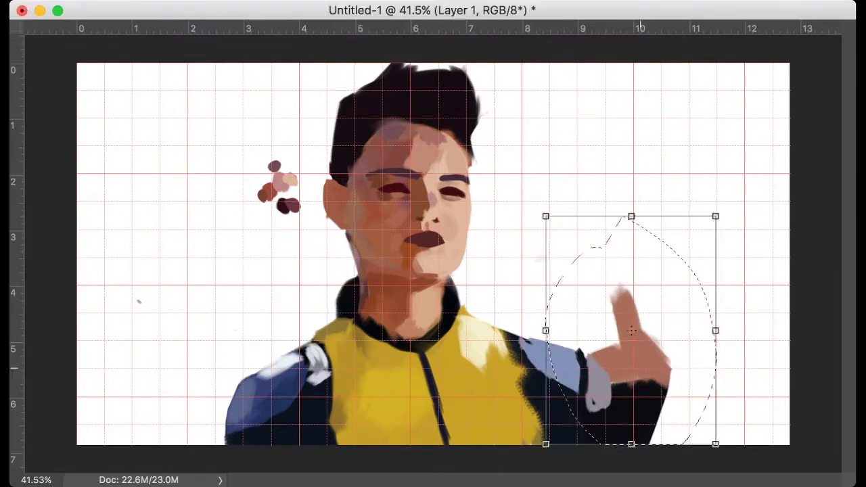
key(Return)
key(super+d)
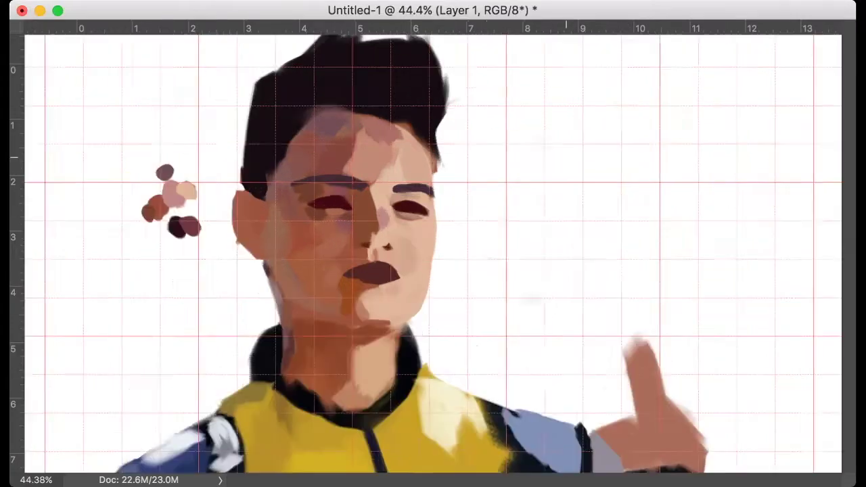
Repaint a cleaner, slimmer raised finger and the back of the hand, with a dark cuff.
scroll(663, 385, up, 5)
drag(612, 223, 609, 288)
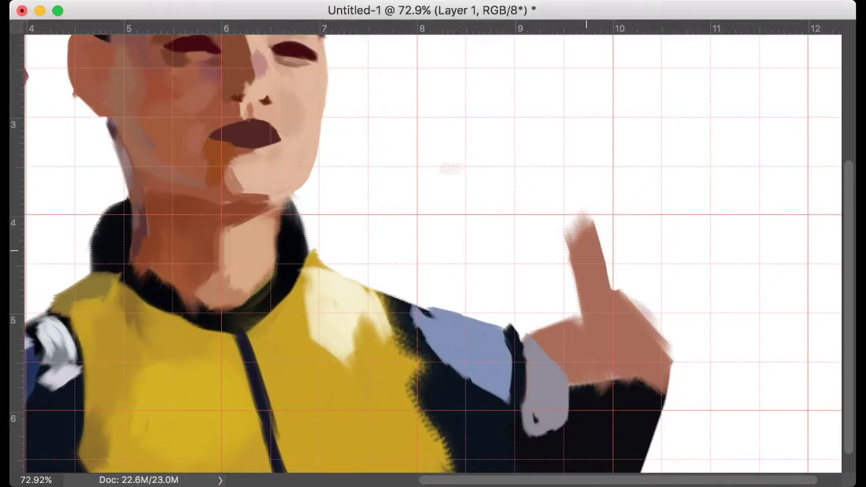
drag(575, 220, 588, 284)
drag(562, 318, 534, 328)
drag(545, 432, 531, 389)
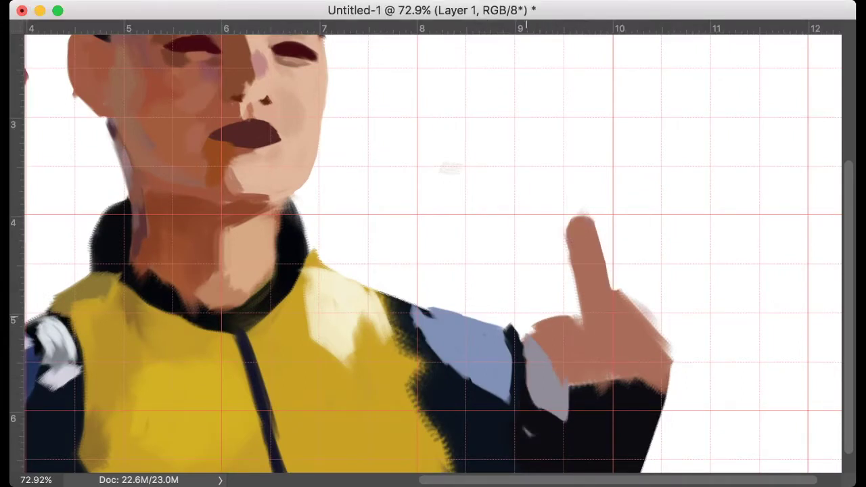
drag(564, 413, 534, 460)
Outline the right shoulder in black, extend its blue strokes, and touch up the hoodie string.
drag(359, 287, 389, 338)
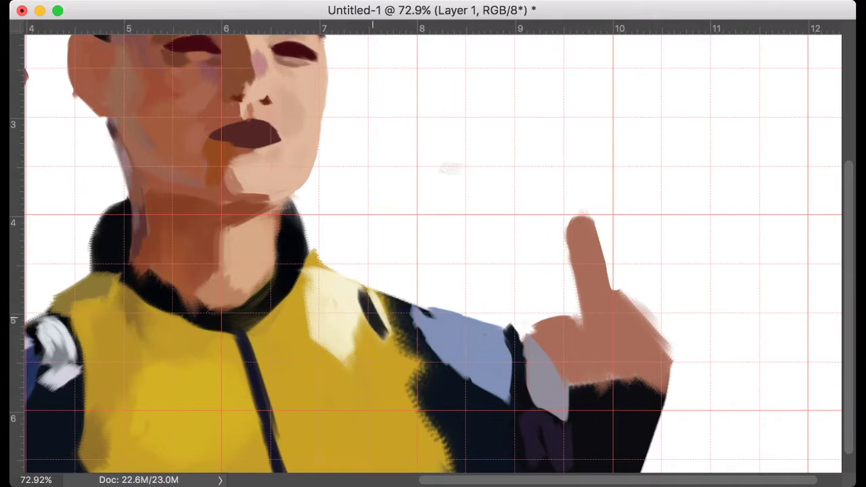
drag(399, 301, 433, 341)
drag(379, 331, 433, 396)
drag(252, 389, 271, 464)
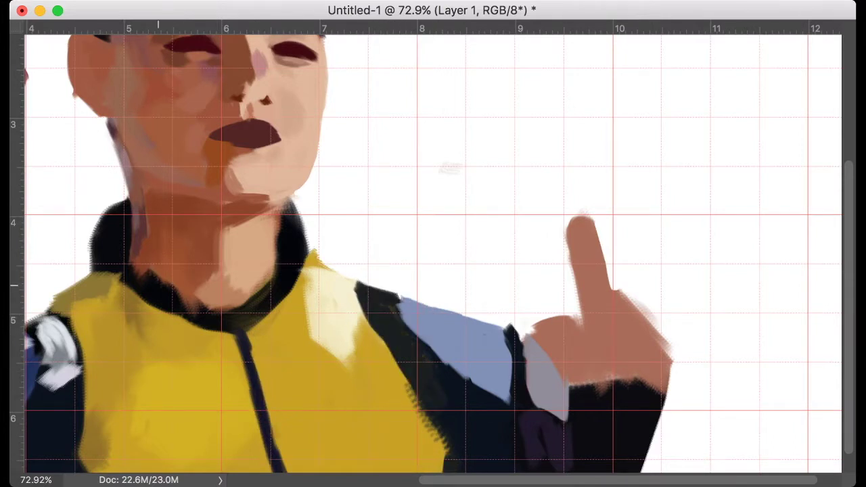
Paint out the finger in white, repaint it in skin tone, and tidy the hand and cuff edges.
mouse_move(536, 331)
mouse_down()
mouse_move(551, 365)
mouse_move(618, 250)
mouse_up()
drag(628, 317, 621, 215)
drag(653, 304, 673, 372)
drag(619, 379, 680, 382)
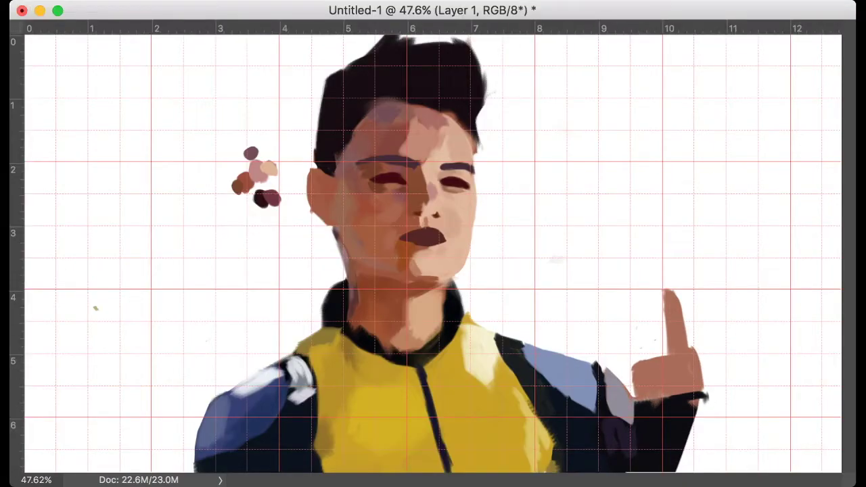
Lasso the hand and finger, move them slightly left, deselect, and add a yellow sleeve mark.
drag(595, 247, 561, 379)
drag(650, 338, 620, 339)
key(ctrl+d)
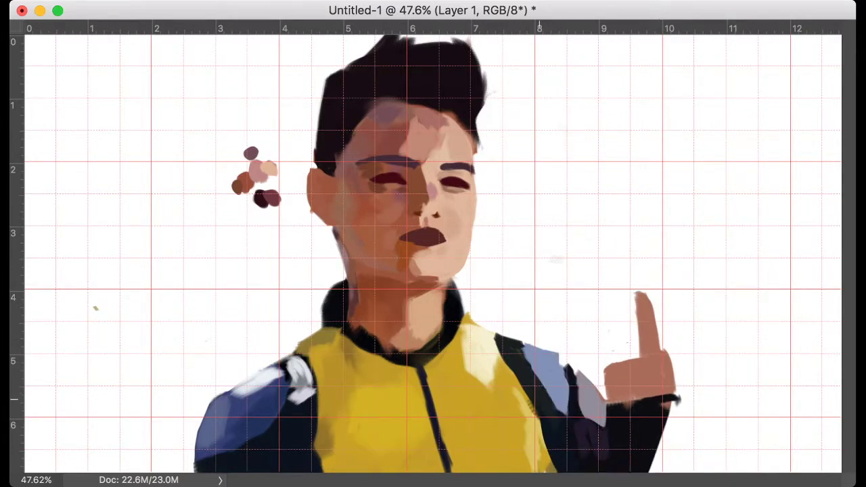
mouse_move(660, 415)
mouse_down()
mouse_move(651, 448)
mouse_move(689, 396)
mouse_move(666, 454)
mouse_up()
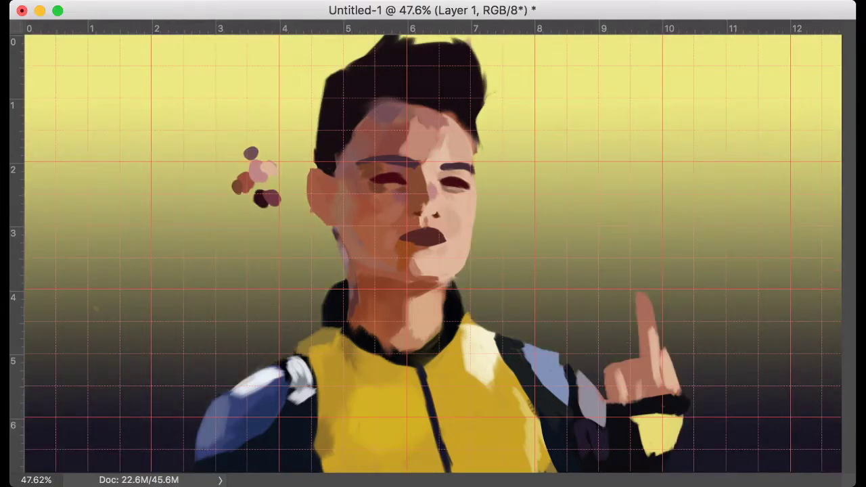
Highlight the knuckle and raised finger in pink, and add light and brown hair strokes.
drag(604, 370, 617, 370)
drag(645, 295, 650, 346)
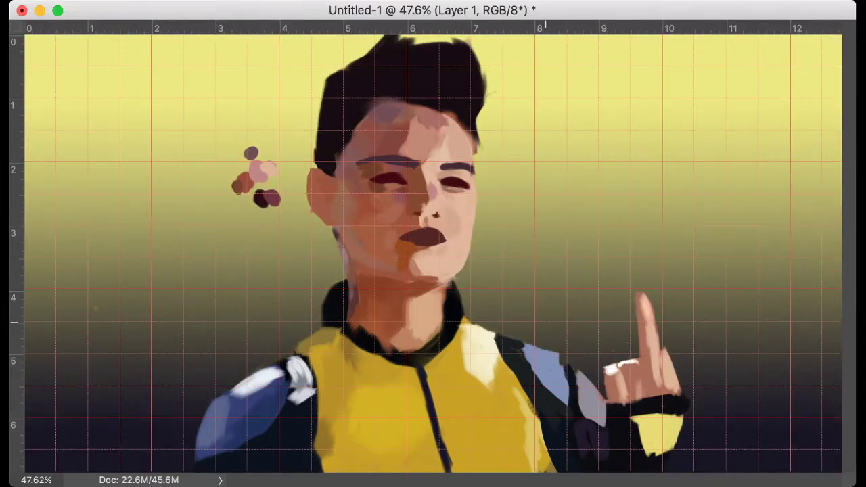
drag(332, 85, 377, 64)
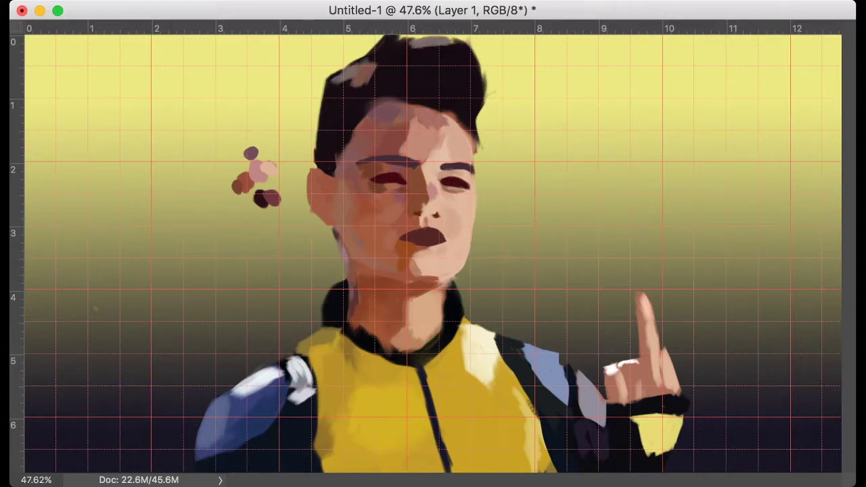
drag(474, 115, 460, 49)
drag(385, 48, 455, 61)
mouse_move(405, 71)
mouse_down()
mouse_move(416, 51)
mouse_move(437, 51)
mouse_up()
Dab dark blue-grey into the hair and add white highlights at the crown and upper left.
alt+click(441, 105)
mouse_move(328, 88)
mouse_down()
mouse_move(355, 119)
mouse_move(349, 132)
mouse_up()
drag(400, 77, 443, 42)
drag(348, 54, 345, 72)
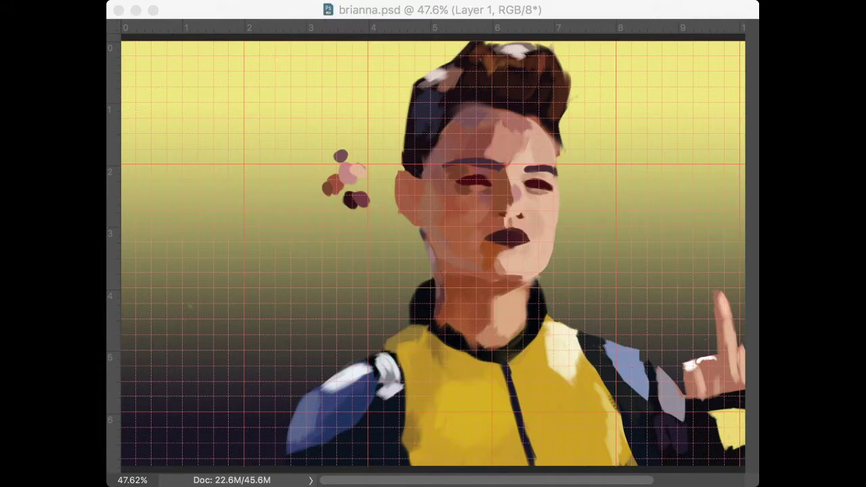
scroll(528, 142, right, 5)
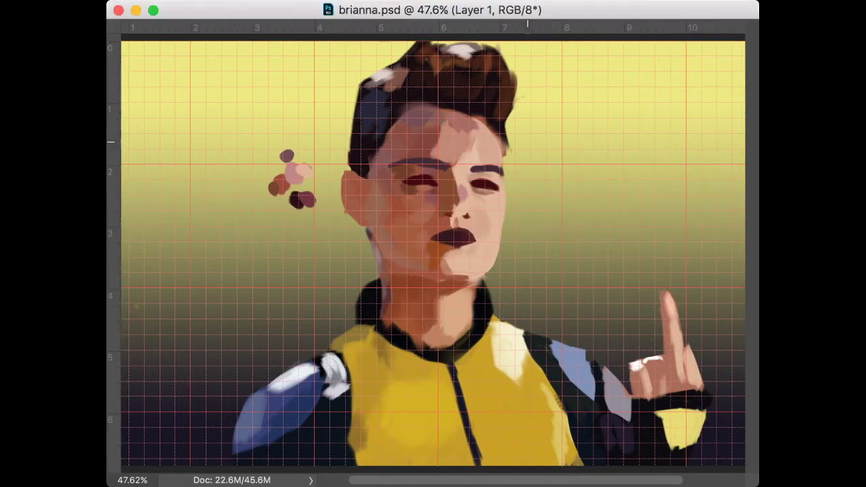
Reshape the top edge of the left eye.
scroll(435, 181, up, 5)
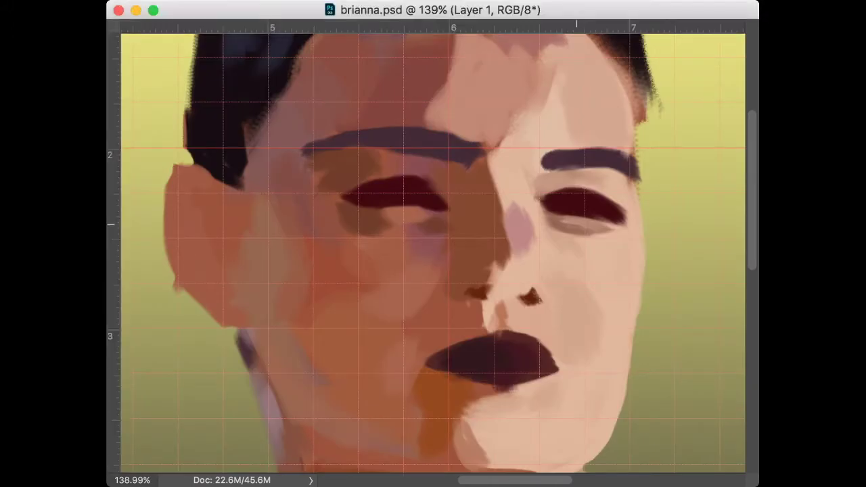
mouse_move(416, 175)
mouse_down()
mouse_move(368, 183)
mouse_move(430, 206)
mouse_move(447, 190)
mouse_move(439, 178)
mouse_up()
scroll(433, 244, up, 3)
Sample a forehead skin colour and lighten the nose bridge and the eye's inner corner.
drag(526, 115, 416, 128)
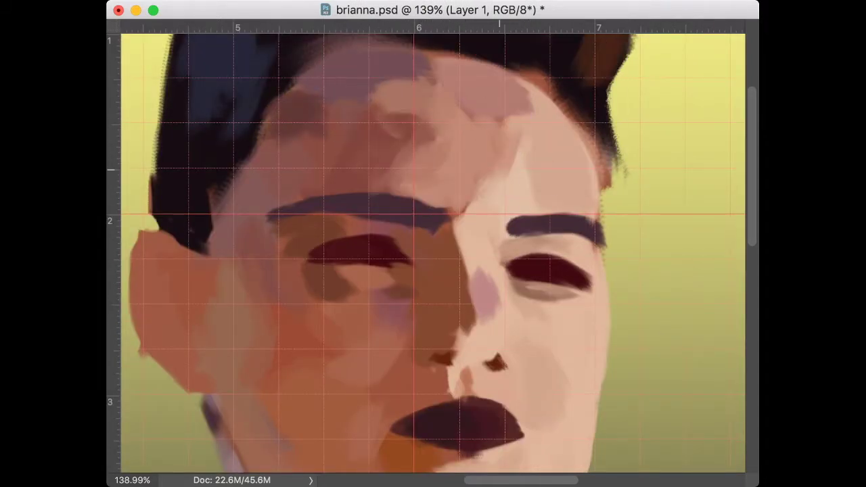
drag(470, 271, 474, 314)
drag(535, 267, 503, 268)
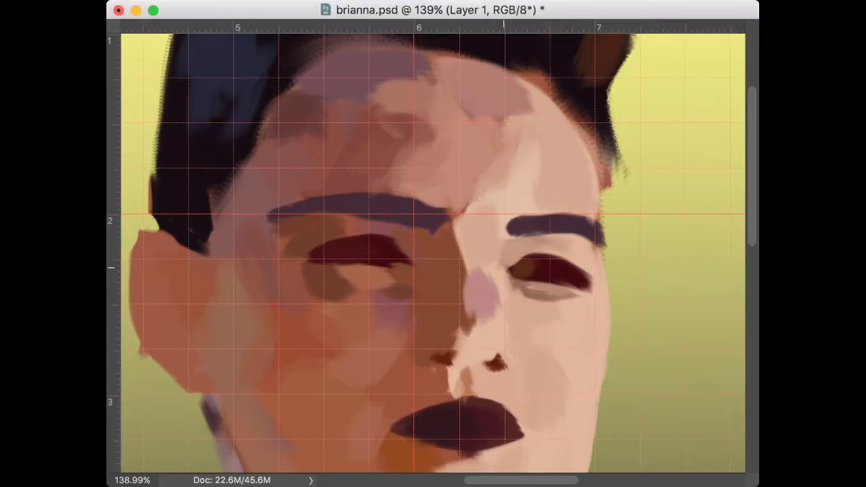
mouse_move(505, 217)
mouse_down()
mouse_move(500, 281)
mouse_move(518, 289)
mouse_move(499, 291)
mouse_up()
Darken and enlarge the nostrils and deepen the shadow along the nose bridge.
drag(467, 338, 446, 352)
drag(508, 350, 494, 365)
alt+click(455, 275)
mouse_move(449, 264)
mouse_down()
mouse_move(460, 355)
mouse_move(426, 364)
mouse_up()
alt+click(450, 342)
drag(404, 238, 449, 189)
Touch up near the nose, dab three highlights into the left eye, and add a reddish lower lid.
drag(473, 296, 490, 310)
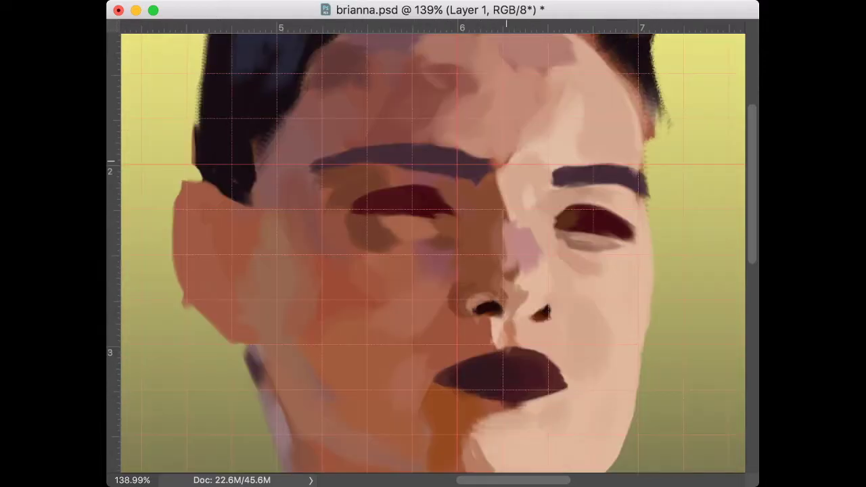
drag(384, 233, 436, 229)
drag(386, 215, 440, 217)
click(404, 201)
click(418, 197)
click(431, 201)
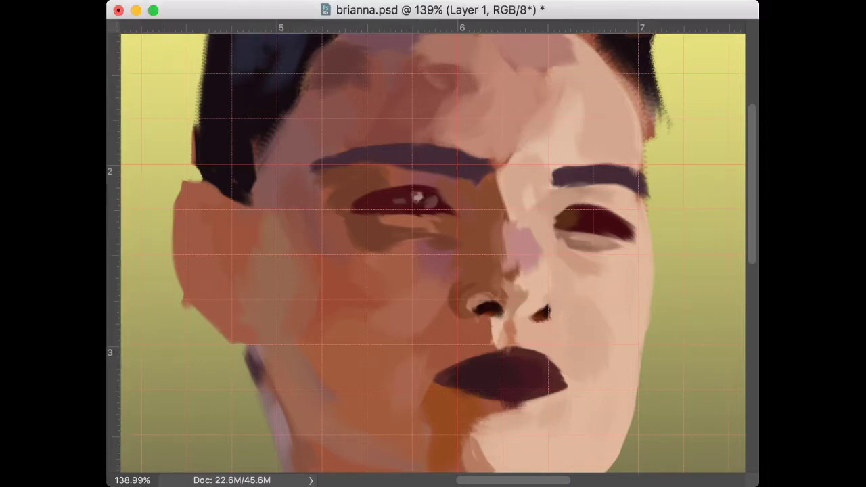
mouse_move(358, 207)
mouse_down()
mouse_move(420, 211)
mouse_move(403, 210)
mouse_move(409, 205)
mouse_up()
scroll(436, 427, up, 3)
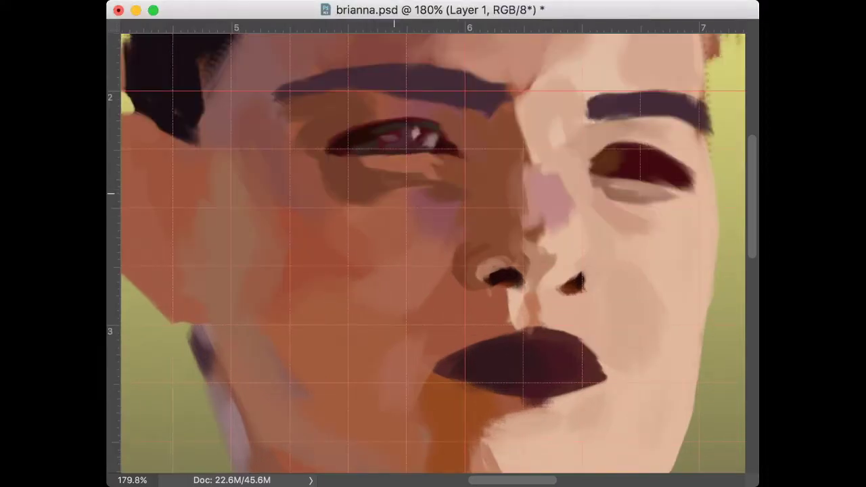
scroll(436, 440, down, 2)
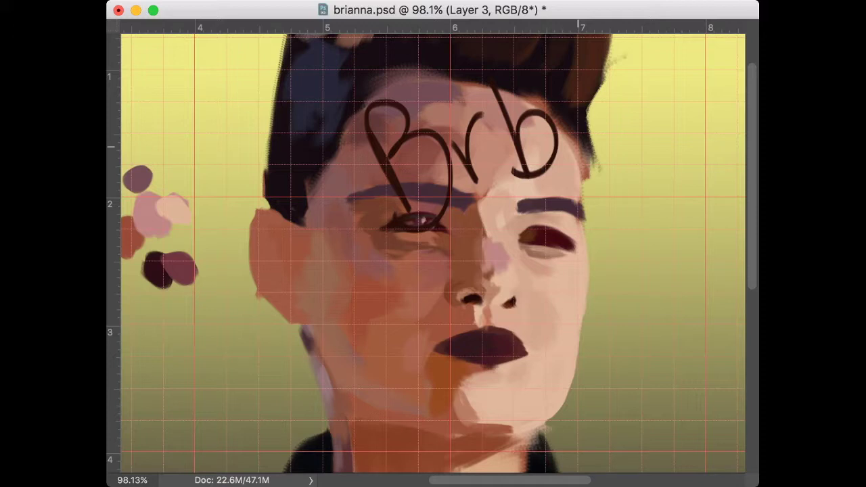
Undo the handwritten Brb note with Cmd+Z, leaving only the skin-tone swatches.
key(super+z)
key(super+z)
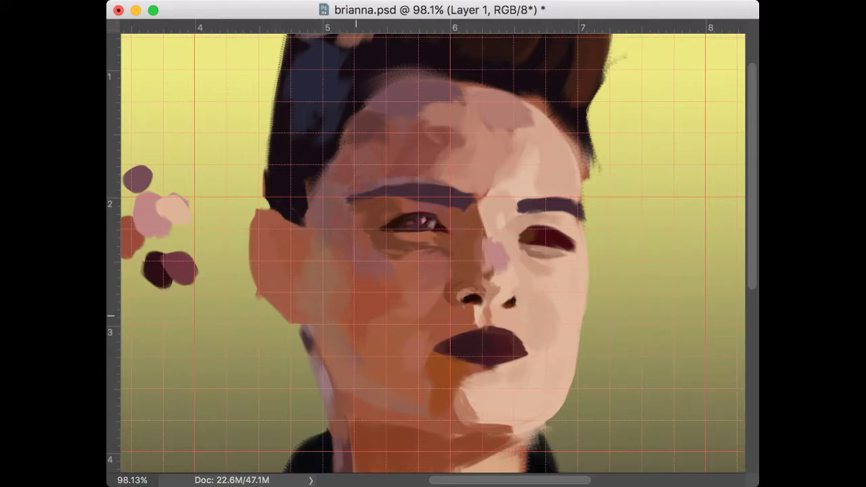
Widen the right cheek with skin colour, lighten under the right eye, and smooth the chin.
scroll(361, 341, up, 2)
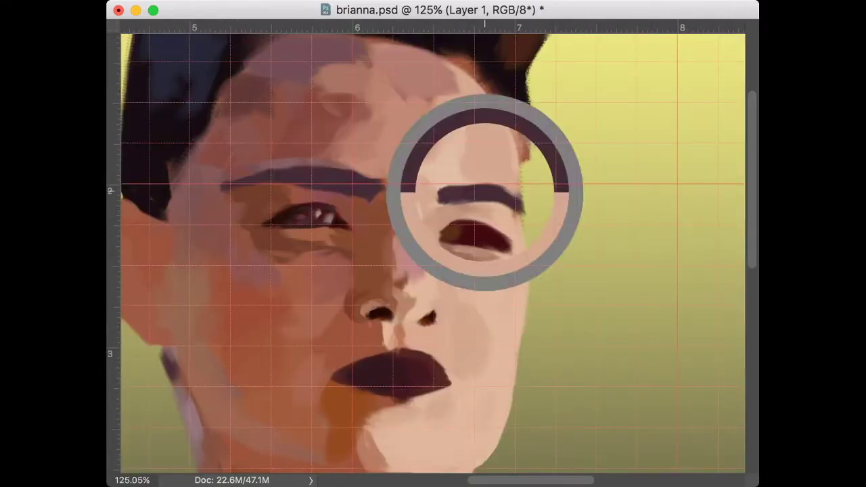
drag(525, 257, 521, 355)
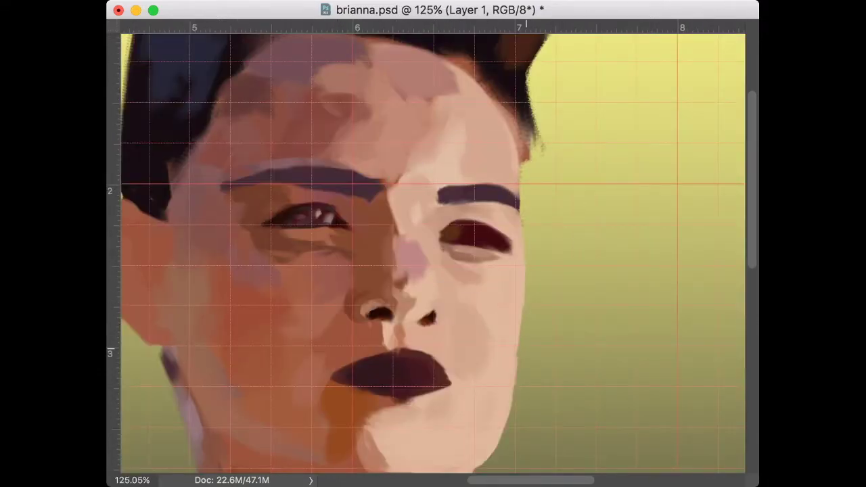
scroll(526, 349, down, 1)
scroll(530, 218, down, 3)
scroll(530, 217, up, 5)
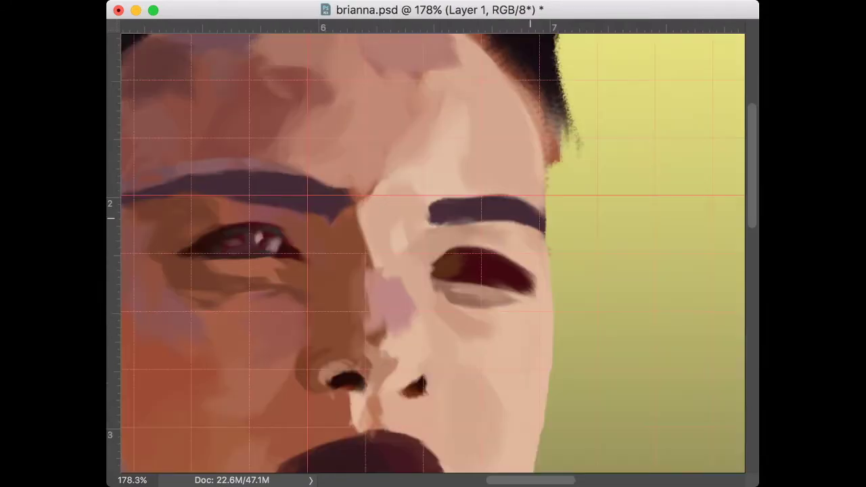
scroll(433, 243, down, 3)
scroll(433, 243, up, 4)
drag(473, 264, 581, 267)
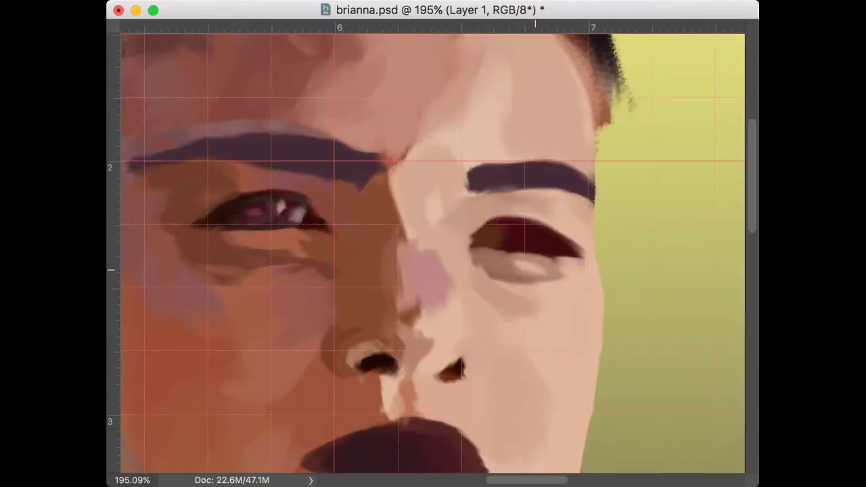
scroll(535, 271, down, 2)
drag(453, 440, 375, 429)
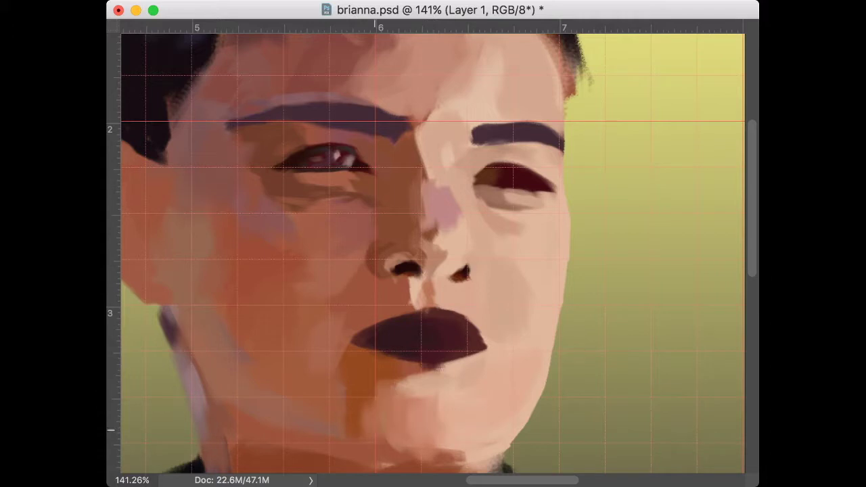
scroll(433, 243, down, 2)
scroll(433, 244, down, 1)
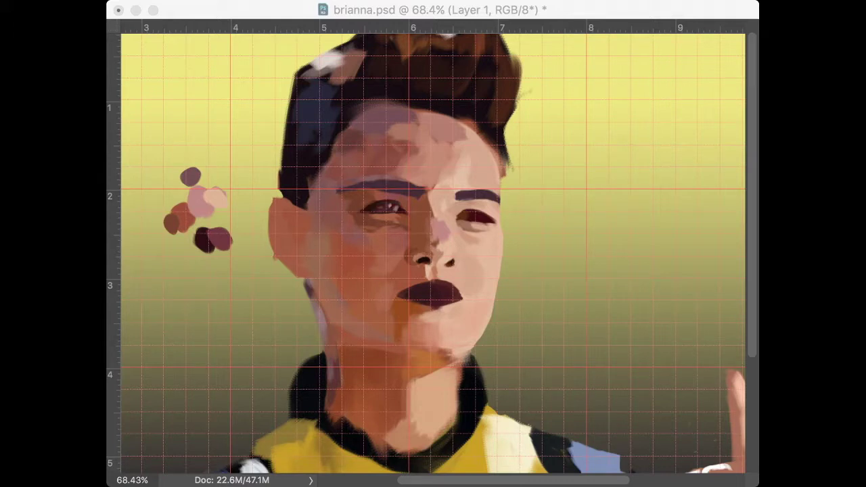
Lighten the skin under the right eye and define its upper lid with a darker corner.
scroll(433, 252, up, 1)
scroll(433, 252, up, 1)
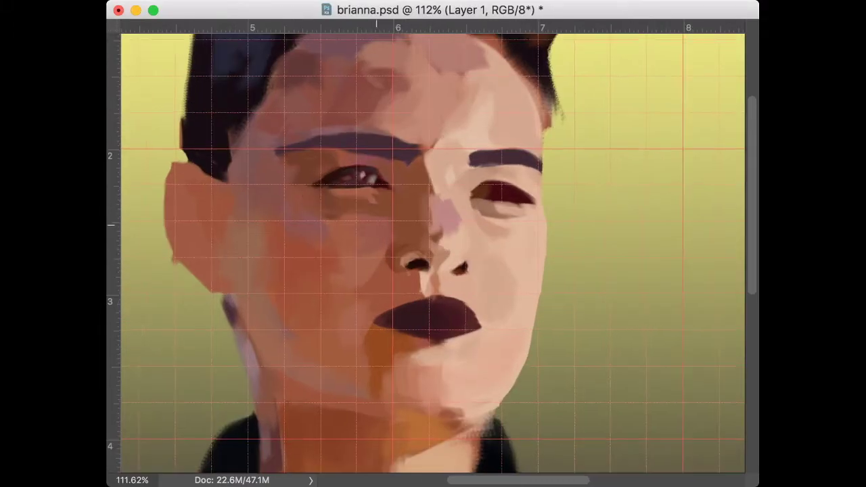
scroll(433, 251, right, 1)
mouse_move(481, 208)
mouse_down()
mouse_move(507, 205)
mouse_move(485, 190)
mouse_up()
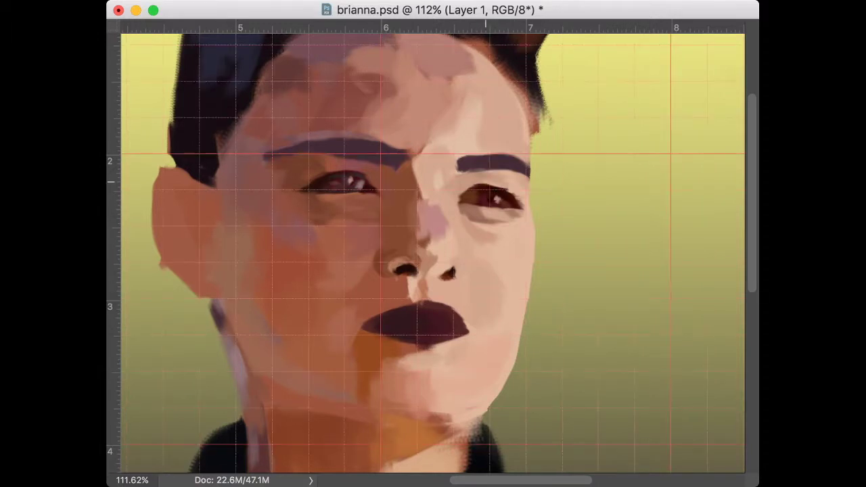
drag(485, 184, 466, 189)
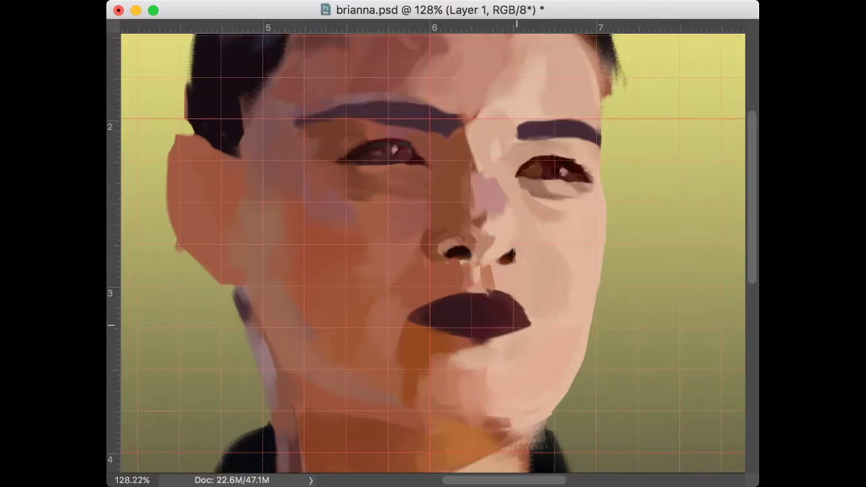
Reshape and darken the upper and lower lips, extending the left corner.
mouse_move(464, 291)
mouse_down()
mouse_move(511, 294)
mouse_move(538, 323)
mouse_up()
drag(403, 324, 414, 316)
mouse_move(466, 298)
mouse_down()
mouse_move(455, 338)
mouse_move(519, 334)
mouse_up()
mouse_move(422, 315)
mouse_down()
mouse_move(520, 318)
mouse_move(521, 309)
mouse_up()
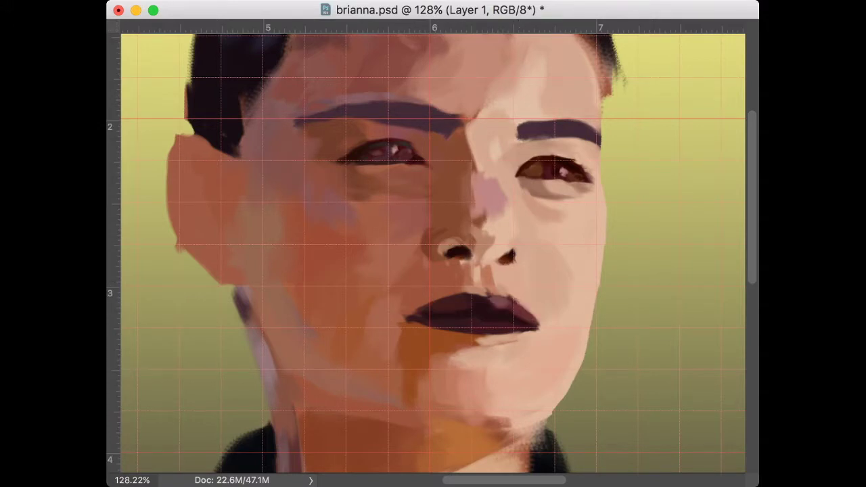
key(ctrl+apostrophe)
key(ctrl+apostrophe)
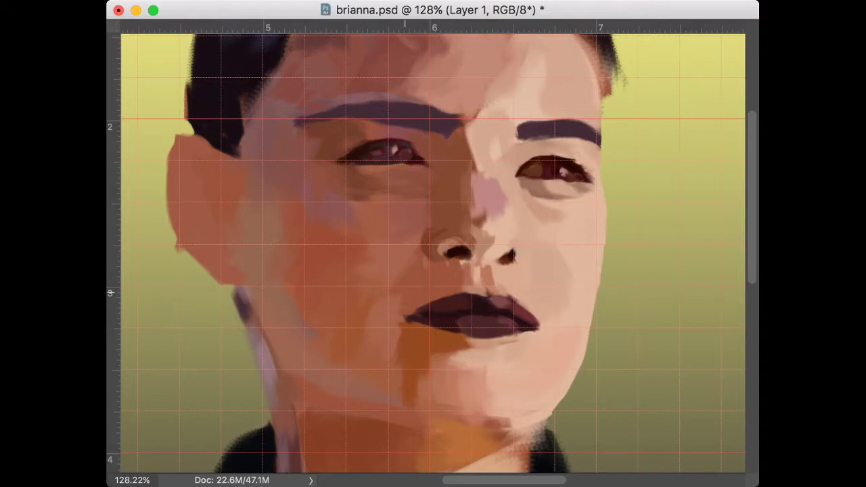
mouse_move(519, 347)
mouse_down()
mouse_move(506, 332)
mouse_move(433, 330)
mouse_up()
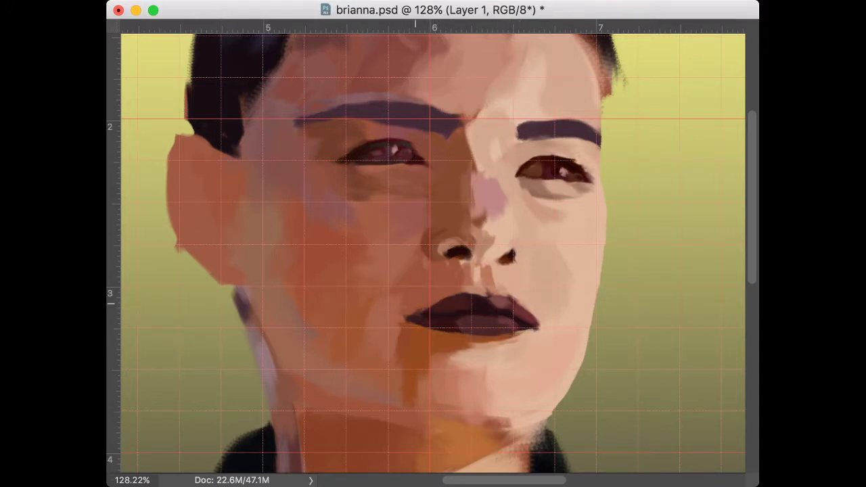
click(530, 182)
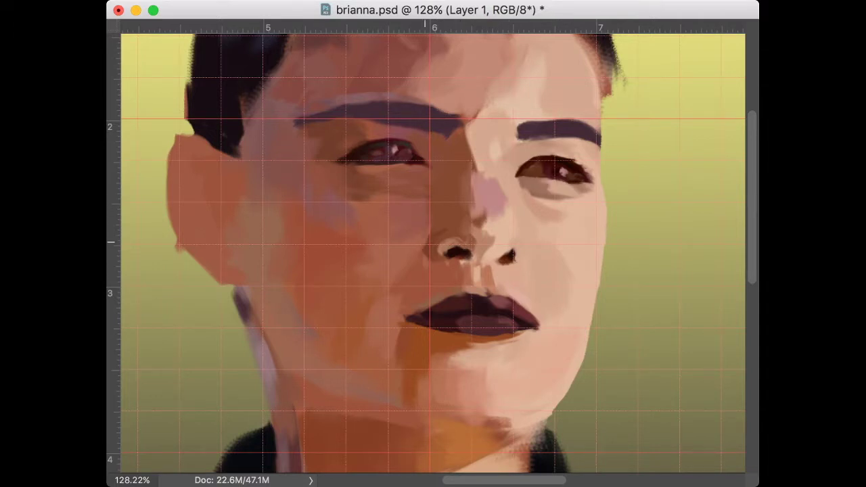
scroll(424, 247, down, 3)
scroll(474, 305, down, 1)
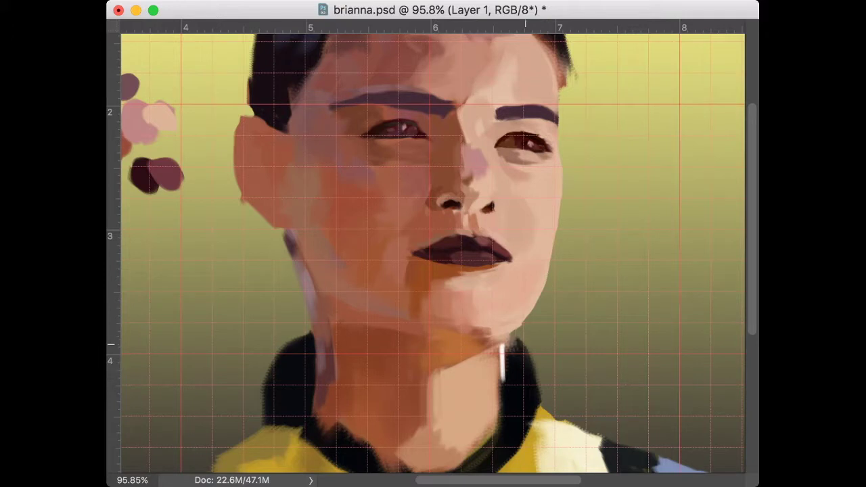
Paint white and light grey highlights over the jacket shoulder and extend the blue panel.
scroll(540, 300, down, 3)
scroll(539, 299, down, 3)
scroll(540, 299, right, 1)
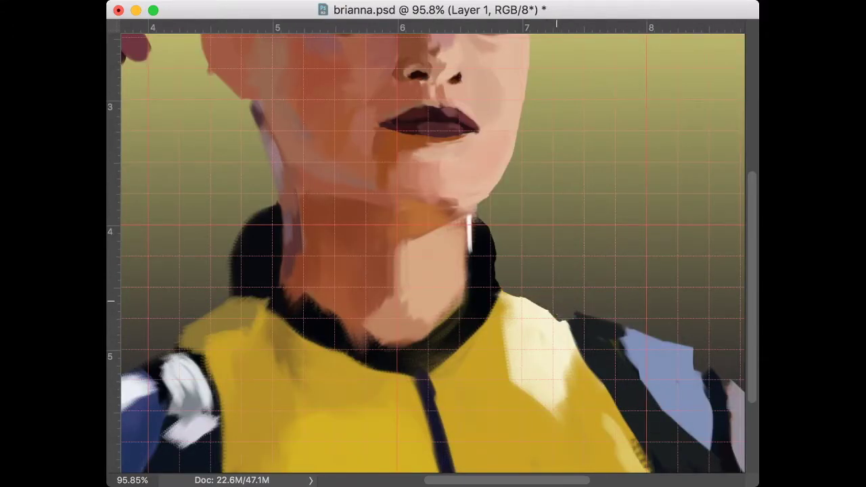
scroll(556, 317, down, 2)
scroll(556, 316, right, 1)
scroll(508, 420, up, 2)
drag(365, 217, 427, 278)
drag(406, 237, 432, 281)
drag(392, 256, 416, 288)
drag(489, 256, 520, 355)
mouse_move(504, 260)
mouse_down()
mouse_move(534, 355)
mouse_move(578, 353)
mouse_move(568, 325)
mouse_move(572, 365)
mouse_up()
scroll(549, 372, down, 3)
Shade the raised hand's palm and highlight the finger's edges and knuckles.
drag(571, 326, 571, 365)
mouse_move(543, 329)
mouse_down()
mouse_move(583, 310)
mouse_move(589, 357)
mouse_move(599, 287)
mouse_move(605, 366)
mouse_up()
mouse_move(612, 314)
mouse_down()
mouse_move(594, 291)
mouse_move(603, 235)
mouse_move(586, 227)
mouse_move(591, 296)
mouse_up()
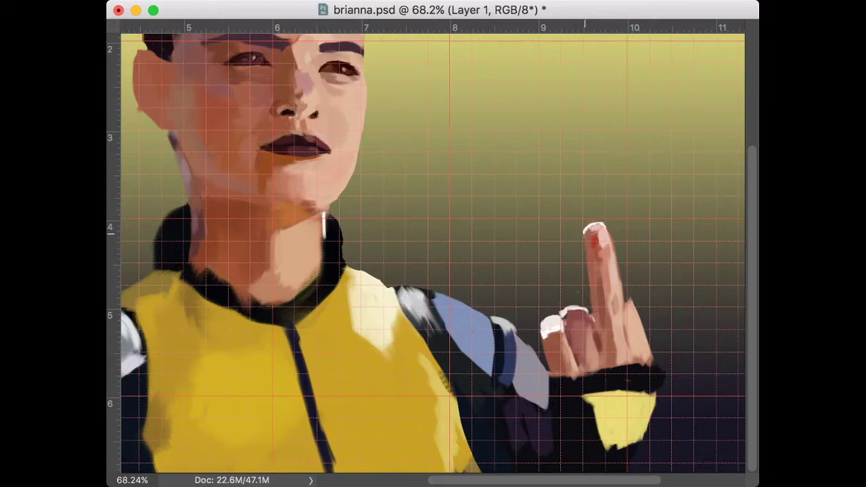
drag(584, 230, 588, 301)
drag(616, 257, 618, 277)
alt+click(599, 269)
drag(617, 240, 619, 291)
drag(639, 319, 625, 288)
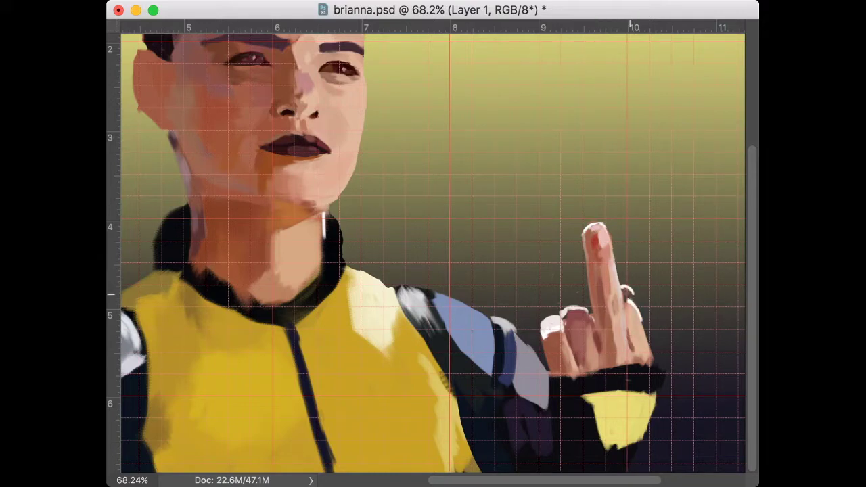
scroll(530, 399, down, 3)
scroll(411, 424, up, 3)
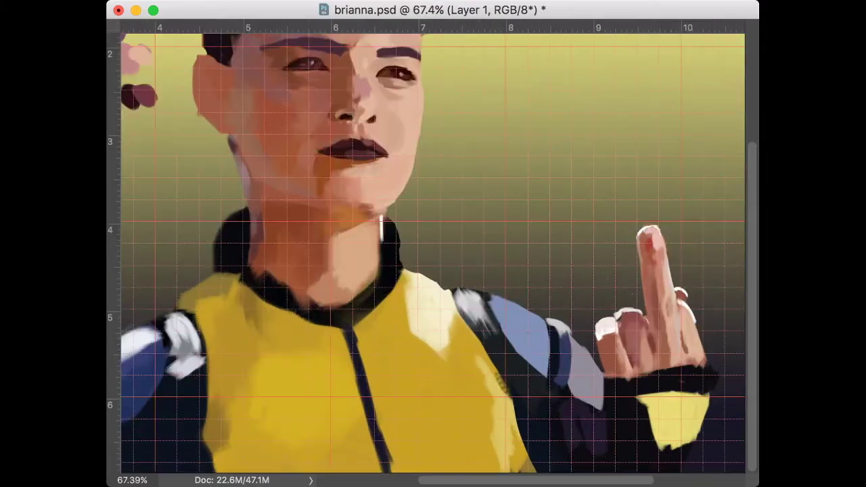
scroll(411, 424, up, 2)
scroll(466, 350, down, 1)
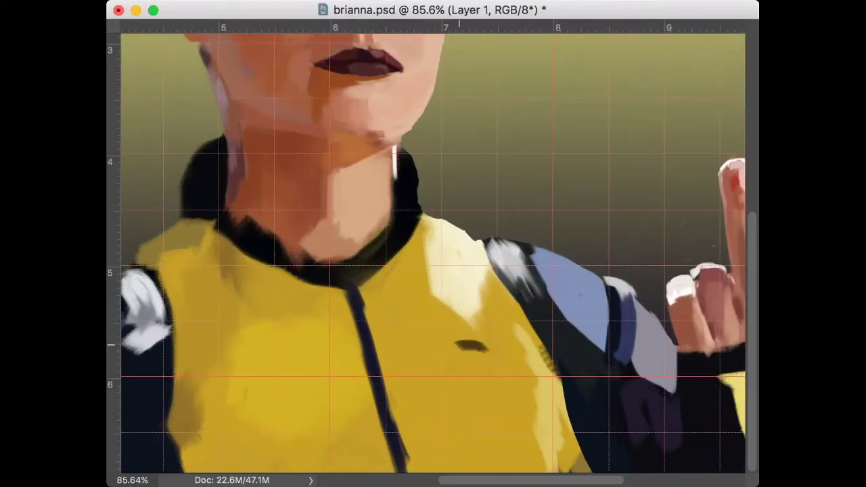
drag(484, 345, 450, 352)
drag(452, 389, 434, 354)
scroll(431, 361, right, 2)
drag(477, 386, 446, 408)
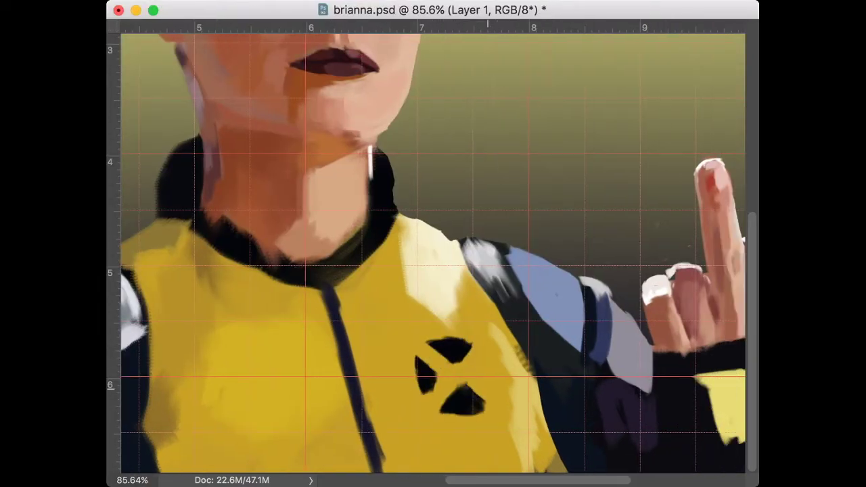
drag(489, 352, 497, 386)
drag(504, 338, 500, 375)
drag(411, 344, 460, 424)
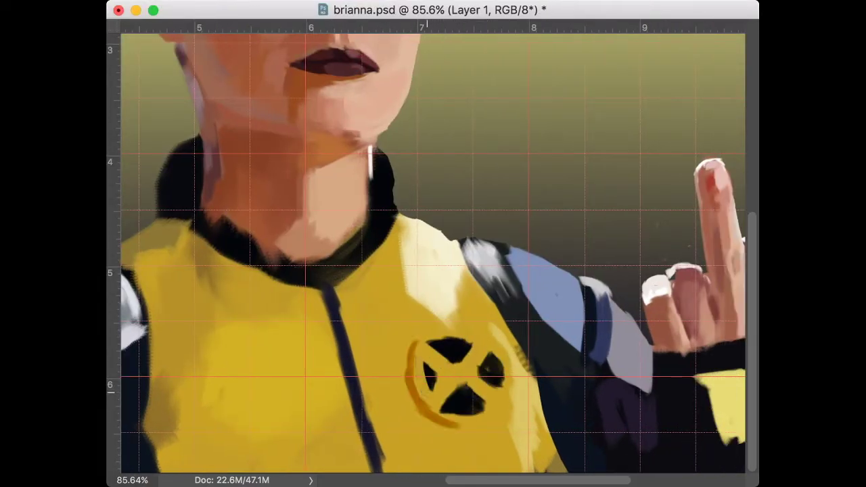
drag(443, 366, 430, 387)
drag(501, 352, 494, 387)
drag(441, 324, 413, 362)
mouse_move(414, 392)
mouse_down()
mouse_move(434, 332)
mouse_move(496, 387)
mouse_up()
mouse_move(487, 342)
mouse_down()
mouse_move(440, 381)
mouse_move(466, 406)
mouse_up()
drag(440, 365, 476, 404)
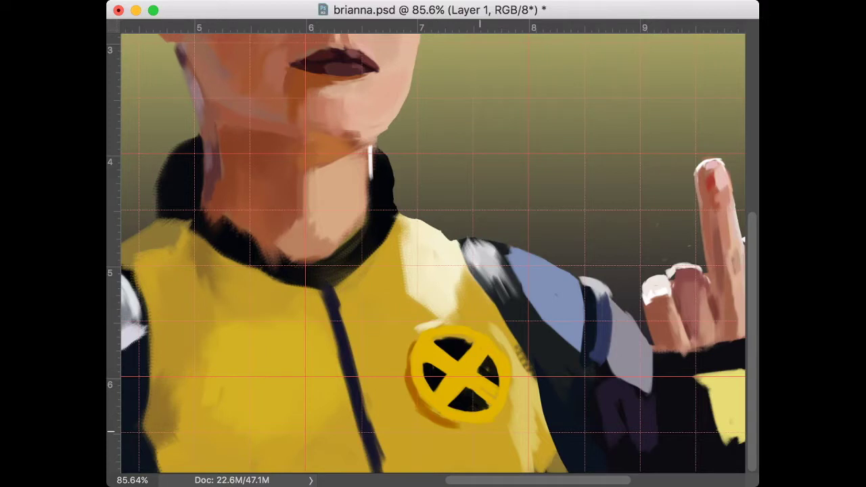
scroll(476, 404, down, 3)
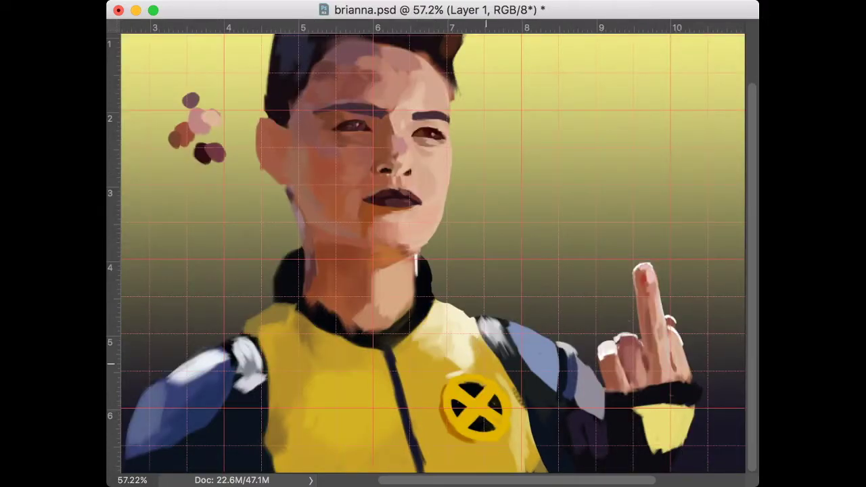
Zoom in on the left arm and darken and trim the sleeve's lower edge in dark blue.
key(ctrl+0)
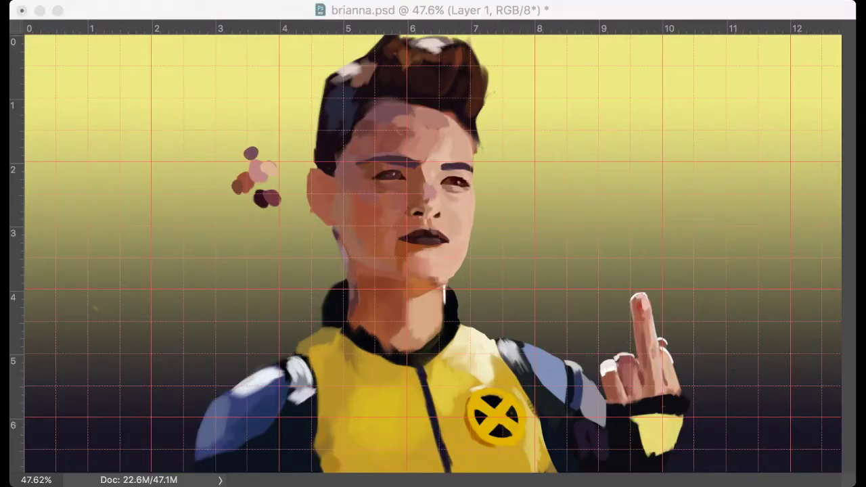
key(ctrl+minus)
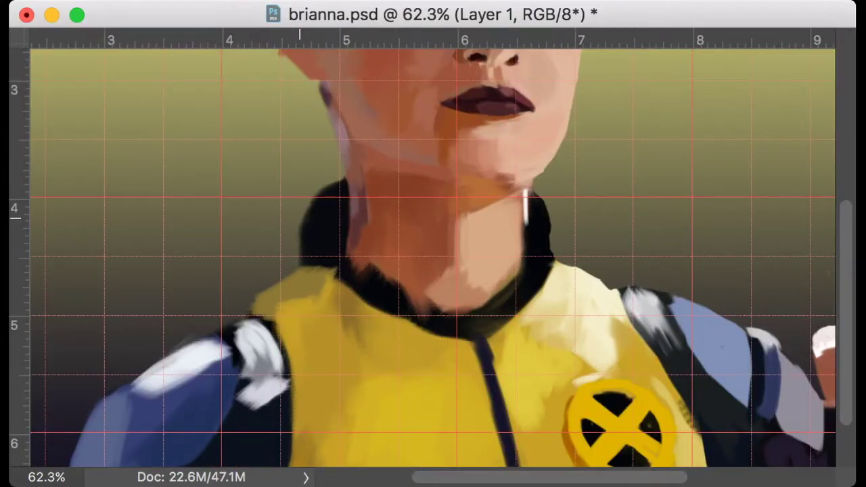
scroll(164, 322, left, 3)
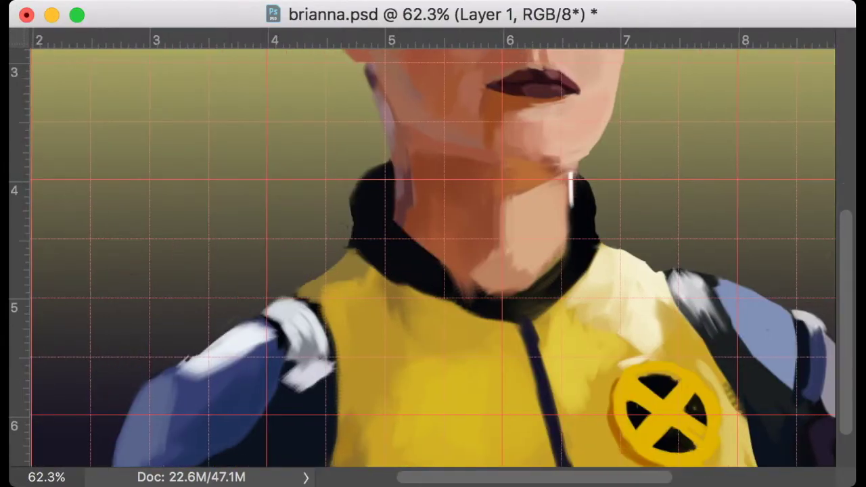
drag(143, 392, 122, 466)
drag(271, 359, 198, 449)
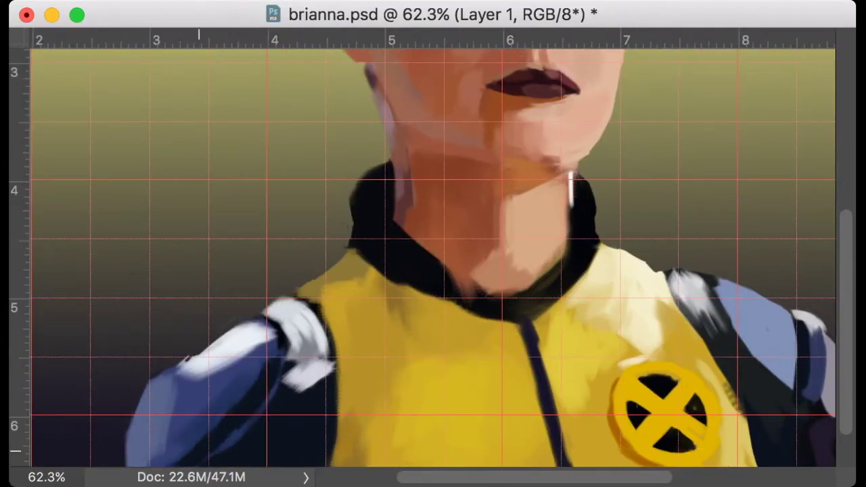
Paint lighter blue highlights across the middle and lower edge of the forearm.
scroll(199, 450, left, 5)
scroll(199, 450, down, 2)
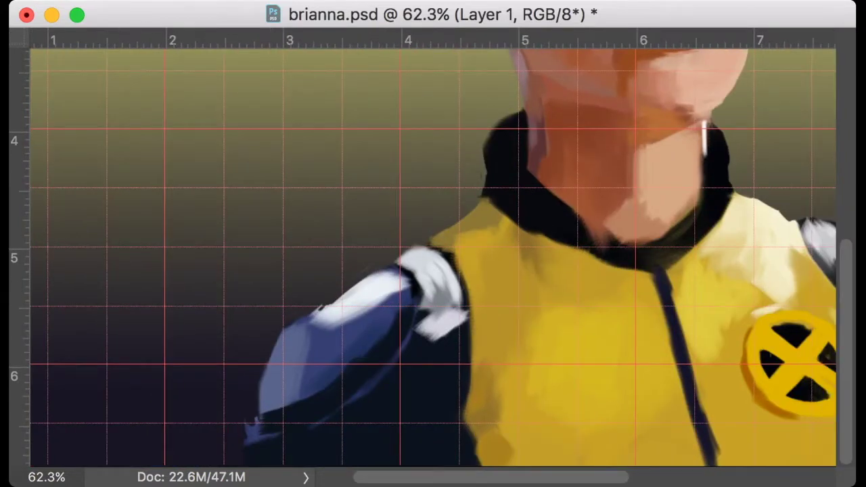
drag(406, 304, 308, 419)
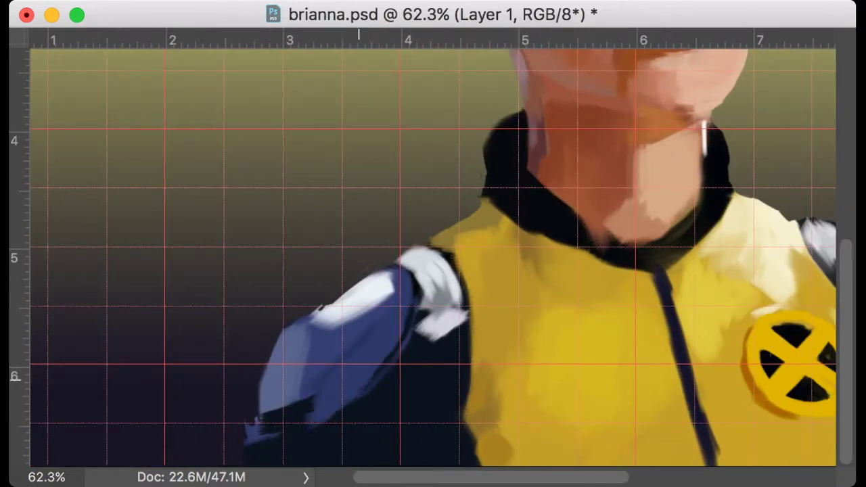
drag(352, 399, 268, 416)
scroll(429, 273, down, 3)
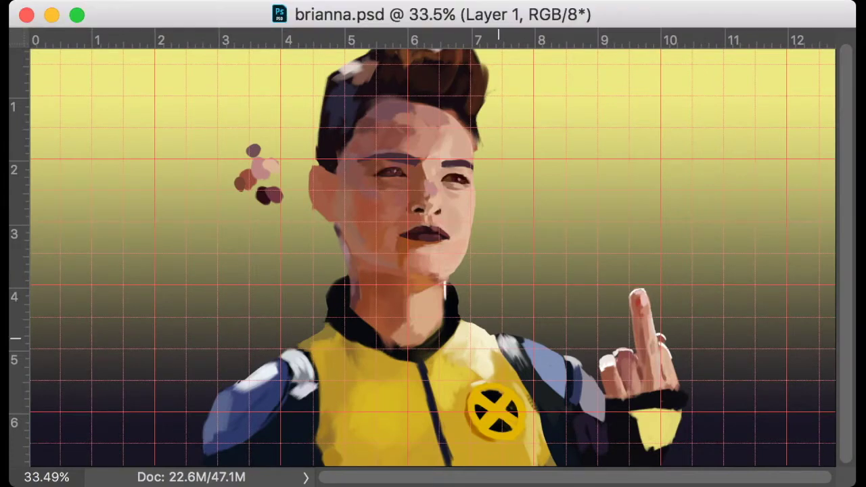
scroll(498, 337, up, 2)
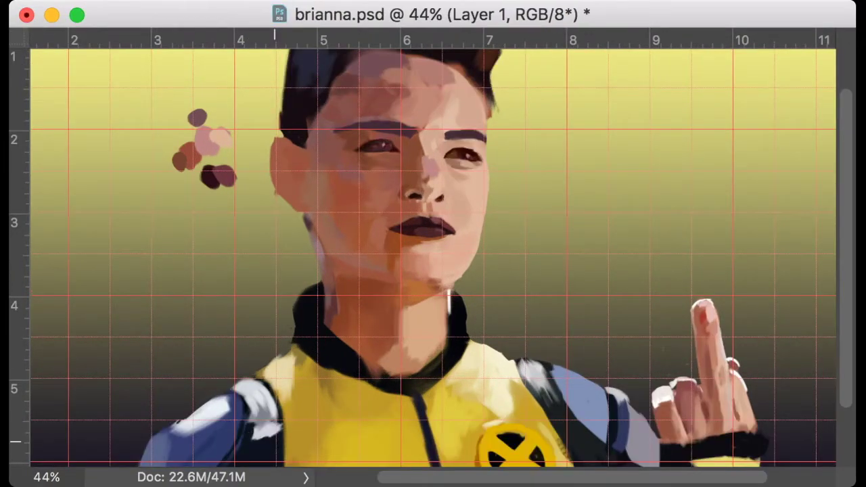
Paint grey lining over the dark collar on both sides of the neck.
drag(275, 441, 217, 406)
drag(281, 345, 227, 345)
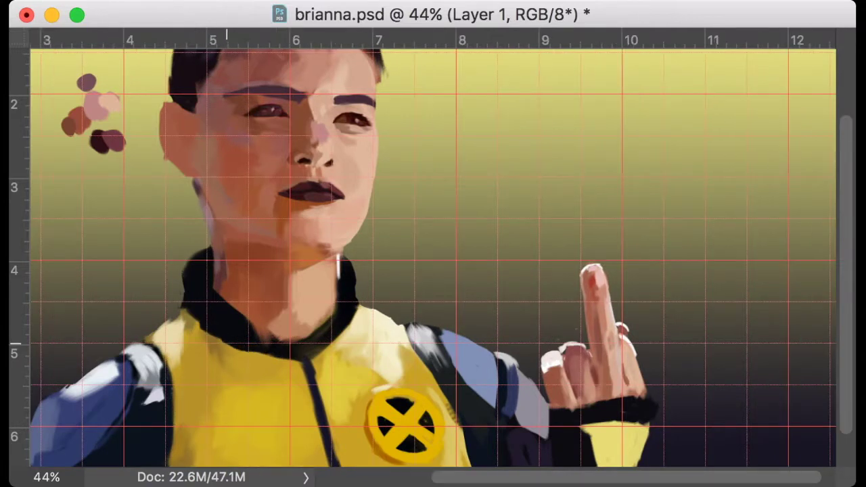
mouse_move(294, 340)
mouse_down()
mouse_move(214, 305)
mouse_move(193, 263)
mouse_up()
mouse_move(337, 260)
mouse_down()
mouse_move(344, 288)
mouse_move(314, 363)
mouse_up()
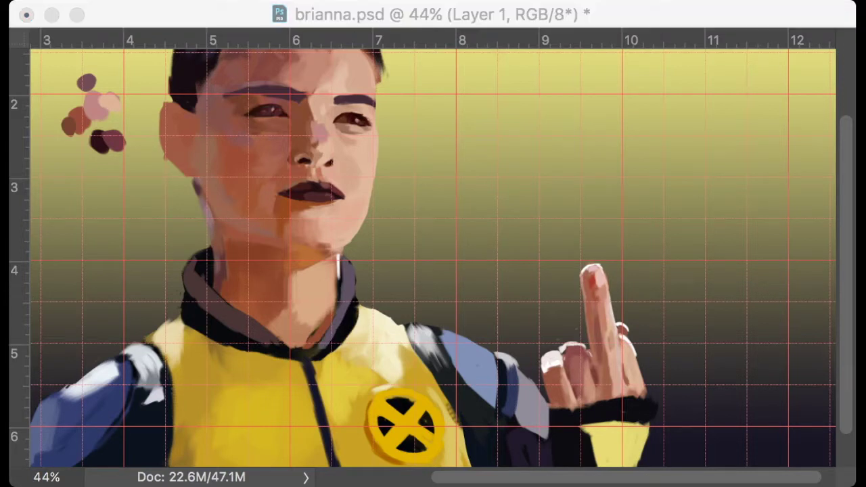
Brighten the upper left sleeve, reshape the forearm, and repaint the zipper line.
drag(65, 397, 273, 366)
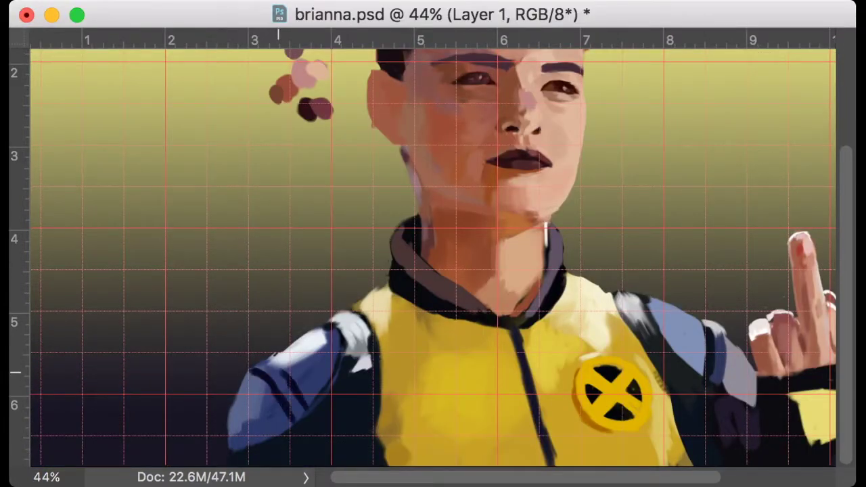
drag(331, 335, 241, 427)
mouse_move(274, 395)
mouse_down()
mouse_move(253, 430)
mouse_move(235, 440)
mouse_move(254, 382)
mouse_up()
scroll(362, 323, right, 2)
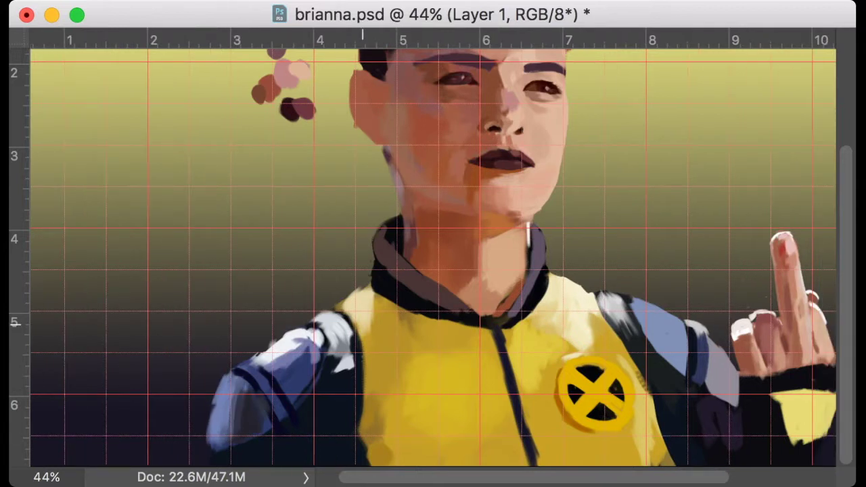
drag(529, 414, 519, 465)
scroll(589, 372, up, 1)
Darken the yellow cuff's top-left edge and dab a row of four grey wristband studs.
drag(612, 358, 595, 405)
drag(589, 372, 558, 402)
click(522, 378)
click(547, 370)
click(572, 366)
click(597, 364)
alt+click(186, 139)
scroll(202, 169, down, 3)
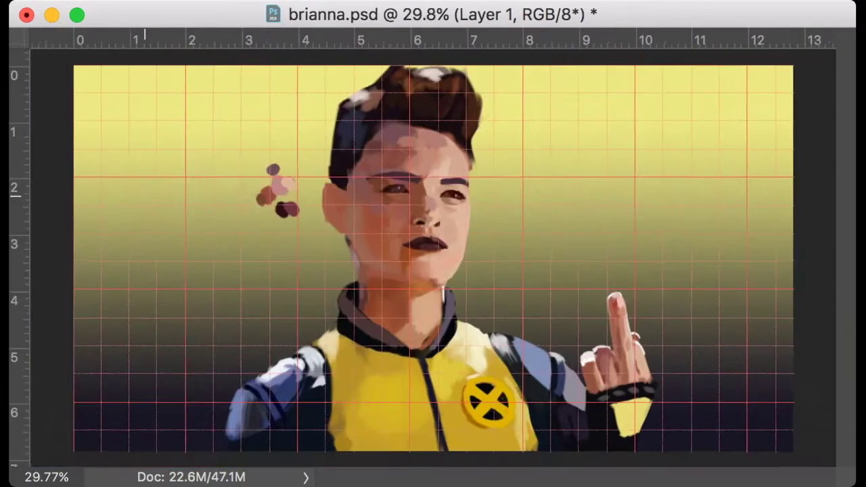
Sample skin tones, shade the right cheek, and extend its edge with lighter skin.
scroll(482, 218, up, 5)
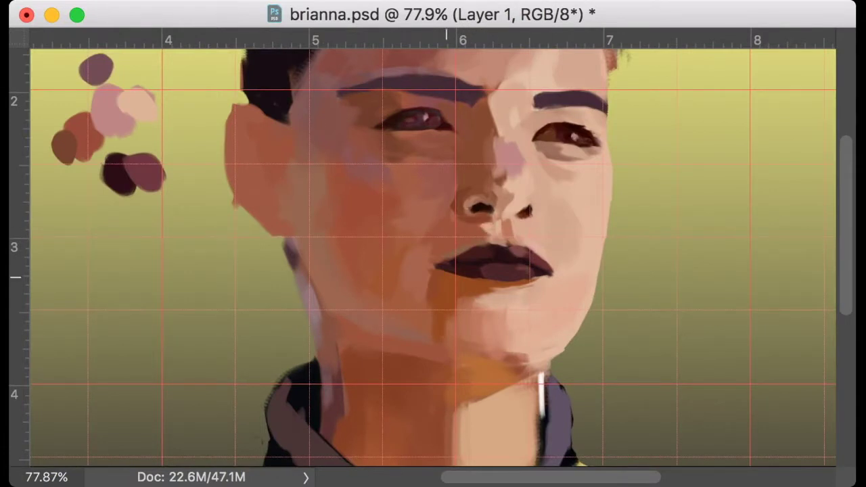
alt+click(509, 200)
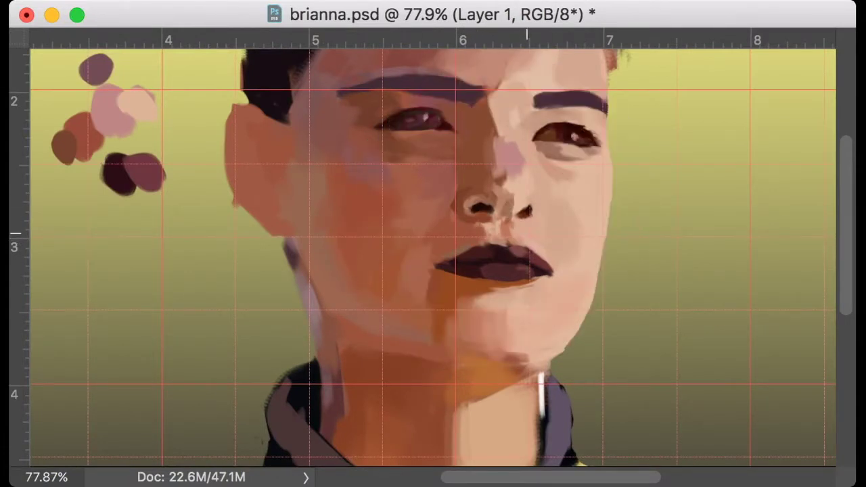
alt+click(519, 204)
scroll(485, 229, up, 1)
drag(572, 217, 577, 233)
drag(612, 196, 613, 246)
scroll(527, 158, down, 2)
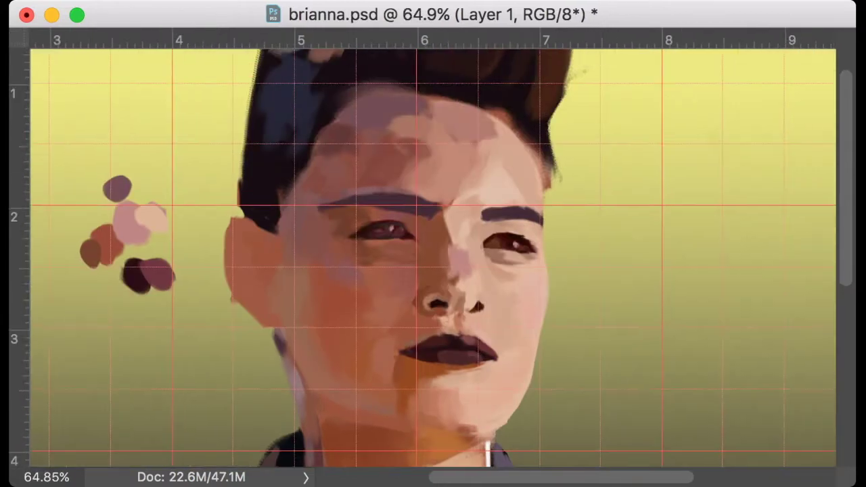
Paint dark strokes into the hair beside the ear.
drag(330, 108, 284, 230)
scroll(284, 230, down, 2)
scroll(545, 293, up, 3)
scroll(545, 293, down, 2)
scroll(545, 294, down, 1)
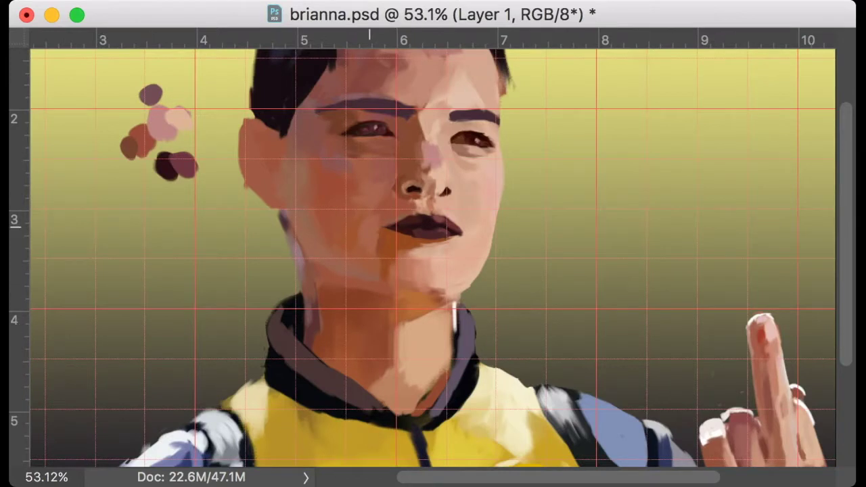
scroll(415, 270, down, 3)
scroll(291, 268, up, 1)
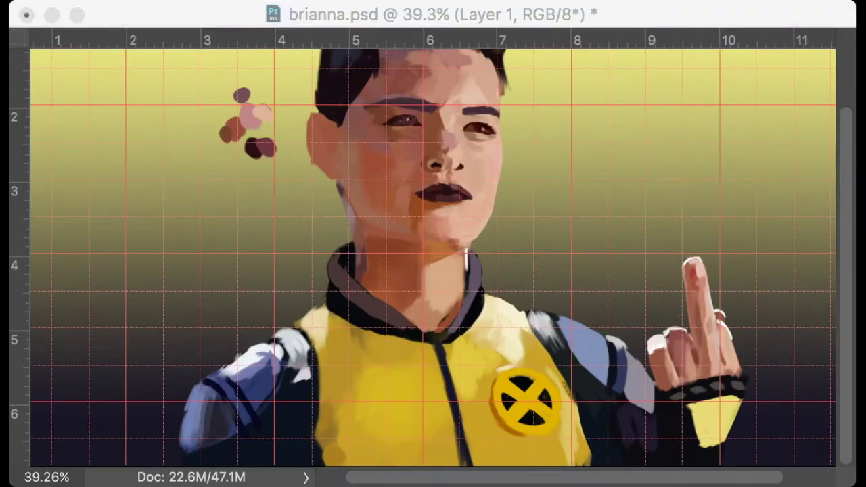
drag(318, 122, 325, 163)
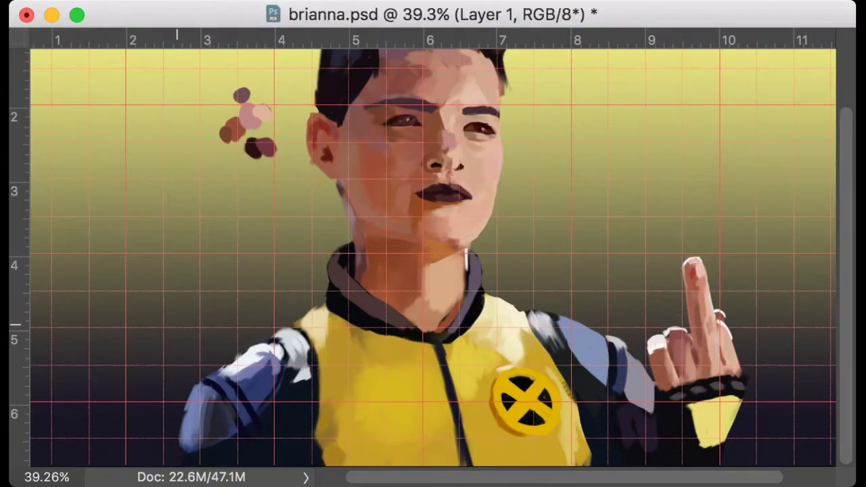
Soften the skin under the left eyebrow and repaint the eyebrow's shape.
scroll(433, 203, up, 2)
scroll(431, 219, up, 3)
mouse_move(273, 159)
mouse_down()
mouse_move(367, 162)
mouse_move(383, 142)
mouse_up()
scroll(313, 259, up, 3)
drag(325, 214, 209, 215)
mouse_move(271, 217)
mouse_down()
mouse_move(338, 229)
mouse_move(225, 214)
mouse_up()
key(super+h)
key(super+h)
key(super+h)
key(super+h)
Lighten the left eyebrow's outer end and the skin above the left eye.
drag(227, 220, 175, 221)
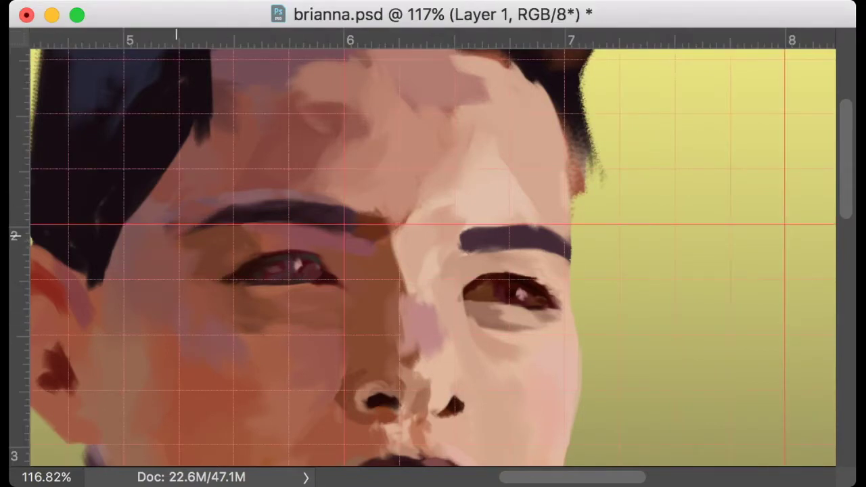
drag(338, 247, 224, 233)
mouse_move(328, 240)
mouse_down()
mouse_move(260, 230)
mouse_move(191, 244)
mouse_up()
scroll(455, 160, down, 1)
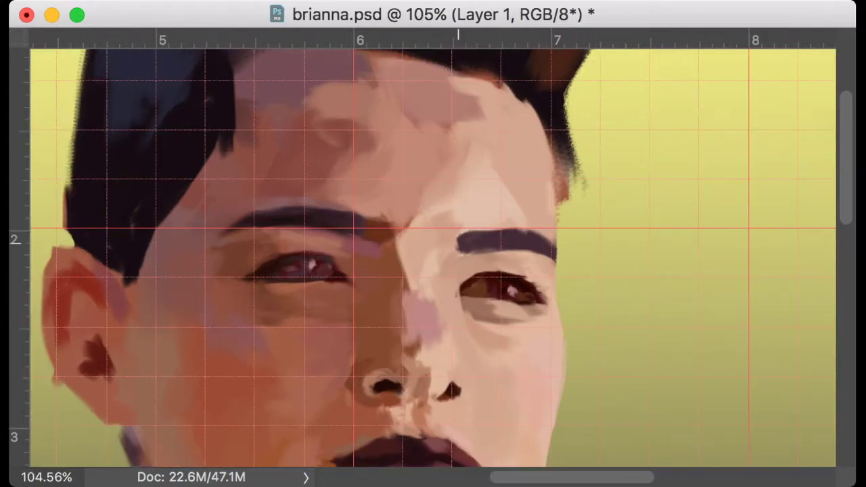
Repaint the nostrils and centre of the nose, toggling the grid to check the face.
key(super+h)
scroll(406, 154, down, 3)
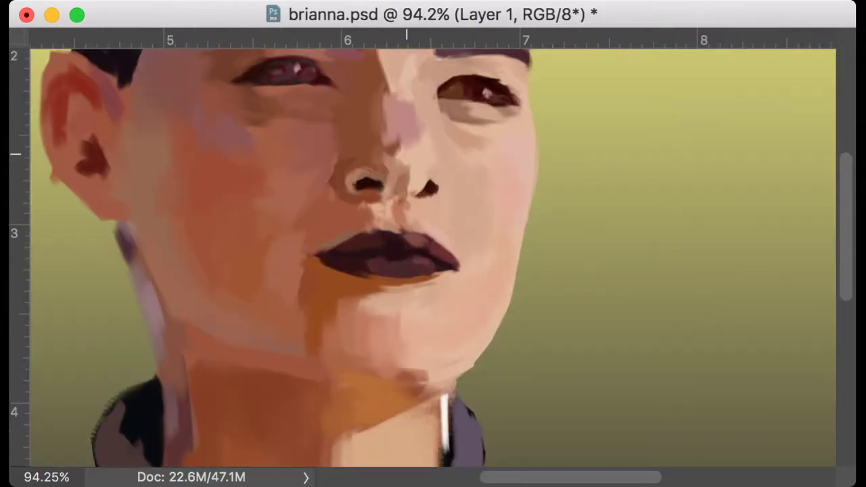
scroll(407, 154, up, 1)
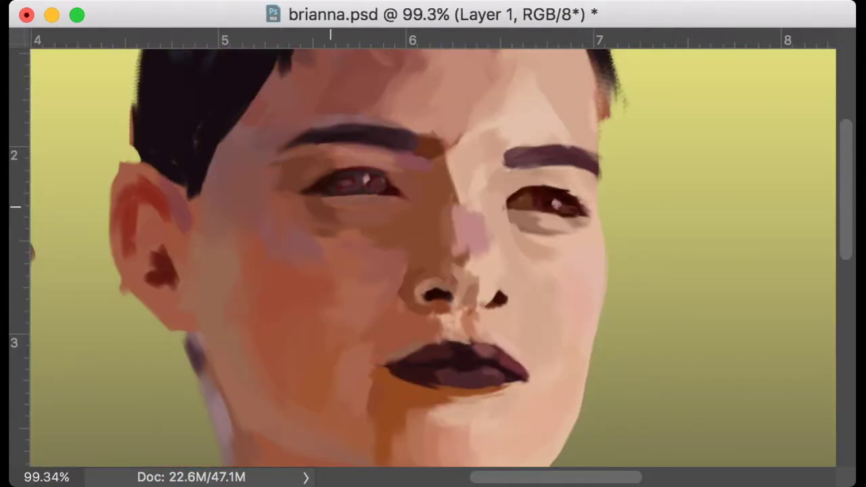
scroll(331, 206, down, 5)
scroll(324, 220, up, 5)
scroll(324, 220, down, 3)
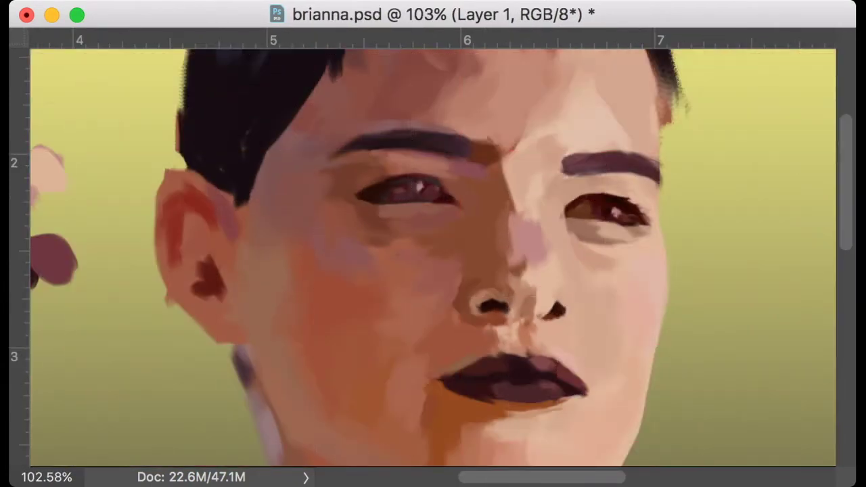
scroll(324, 219, right, 1)
scroll(324, 220, up, 1)
key(super+apostrophe)
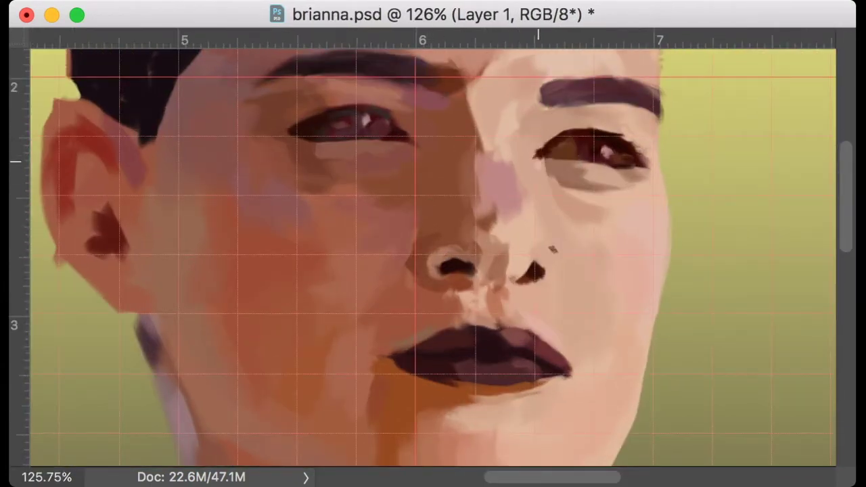
mouse_move(535, 269)
mouse_down()
mouse_move(492, 284)
mouse_move(470, 267)
mouse_move(450, 274)
mouse_up()
scroll(450, 281, down, 1)
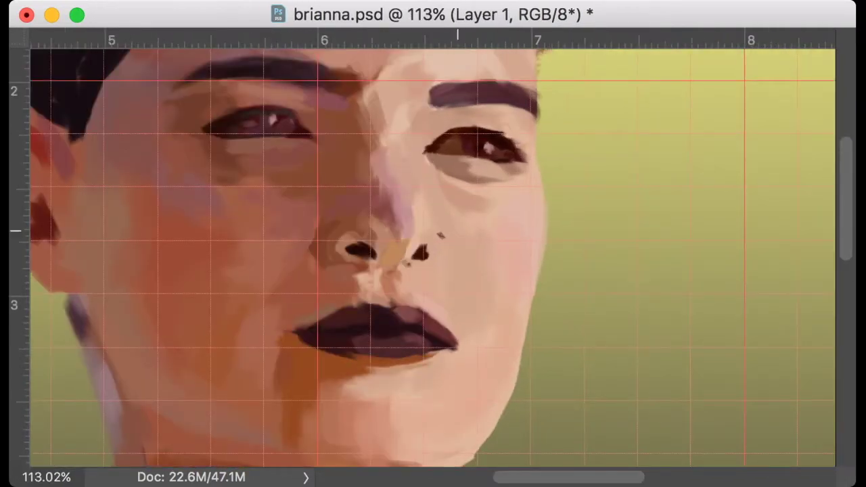
Darken and smooth the upper and lower lips, extending the left corner further out.
scroll(348, 188, right, 3)
scroll(348, 188, down, 1)
scroll(169, 331, up, 3)
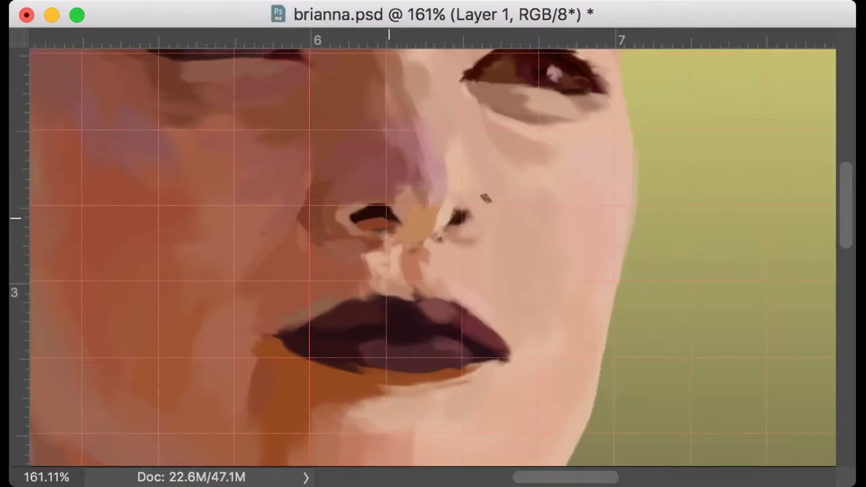
scroll(399, 243, down, 3)
scroll(409, 282, up, 4)
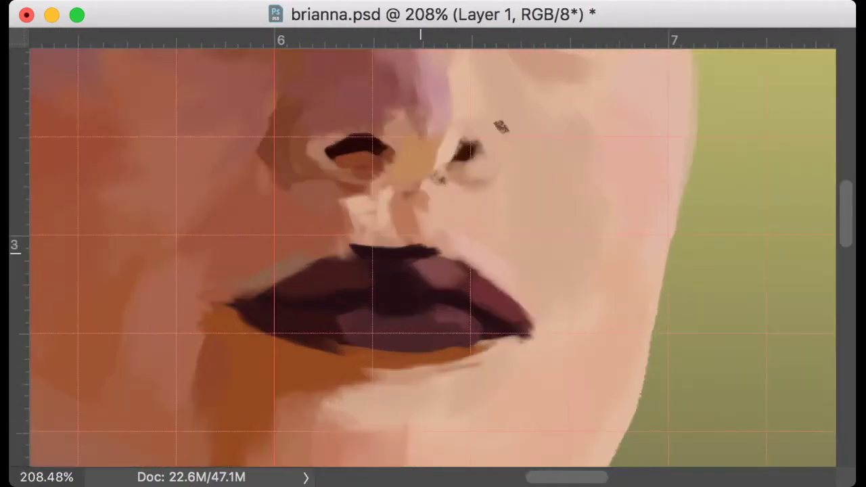
drag(379, 267, 284, 295)
drag(332, 252, 211, 318)
drag(311, 265, 209, 313)
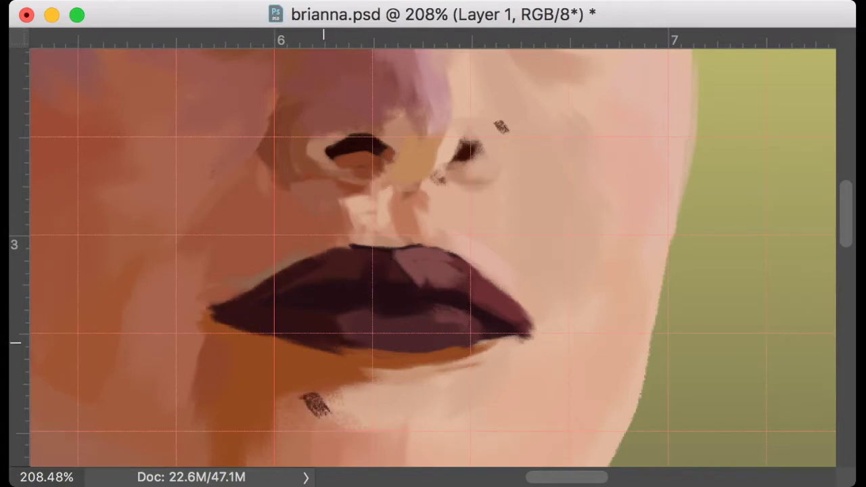
drag(277, 341, 460, 358)
scroll(393, 359, down, 5)
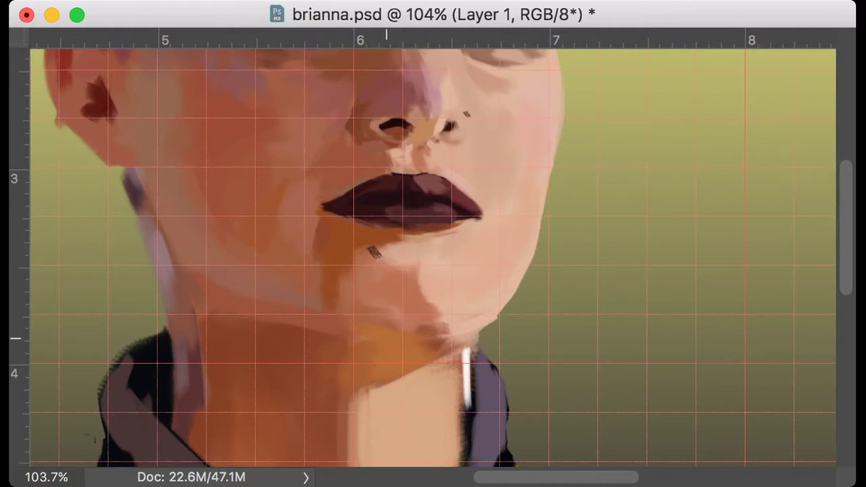
Add a light orange stroke on the left jaw and sample a colour near the mouth.
drag(284, 282, 237, 292)
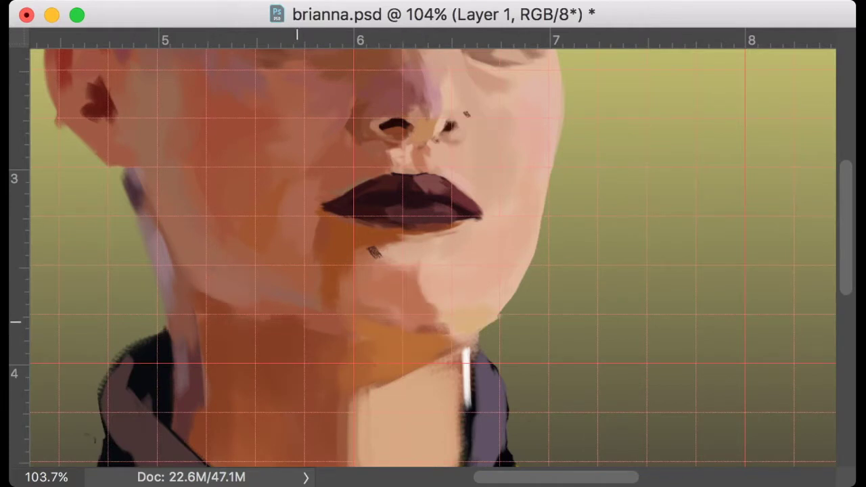
scroll(280, 324, down, 3)
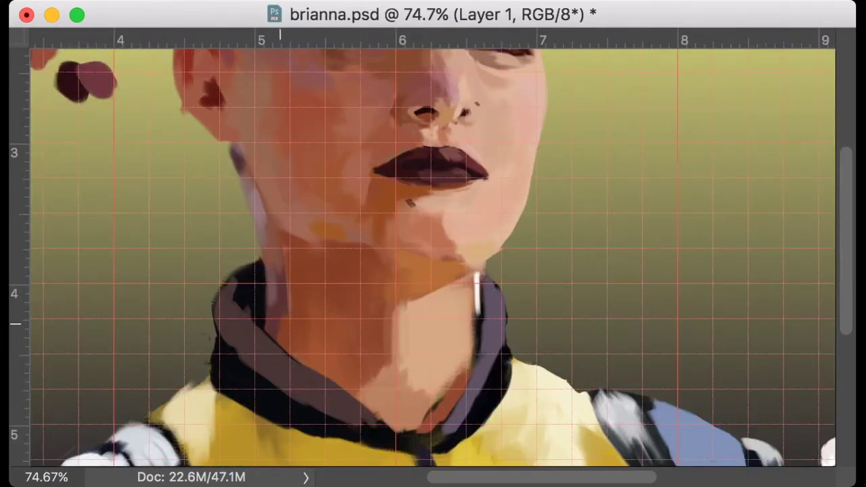
scroll(270, 324, down, 2)
scroll(412, 239, up, 3)
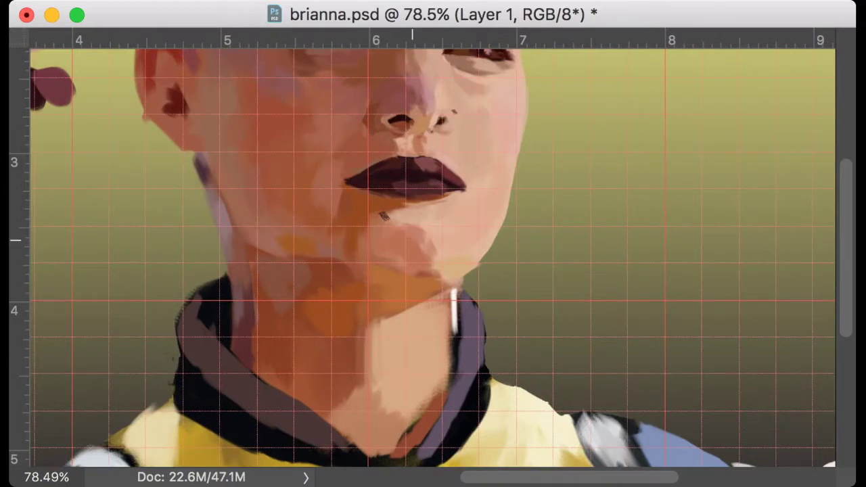
alt+click(400, 211)
scroll(347, 206, down, 3)
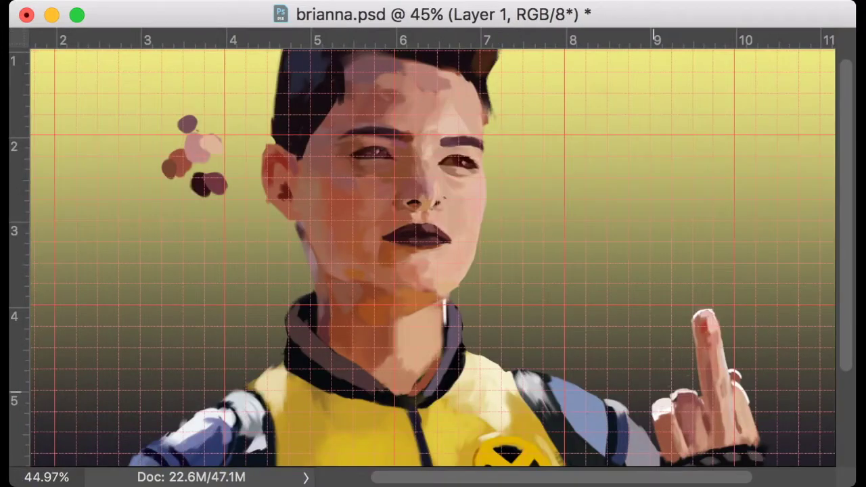
scroll(433, 264, up, 2)
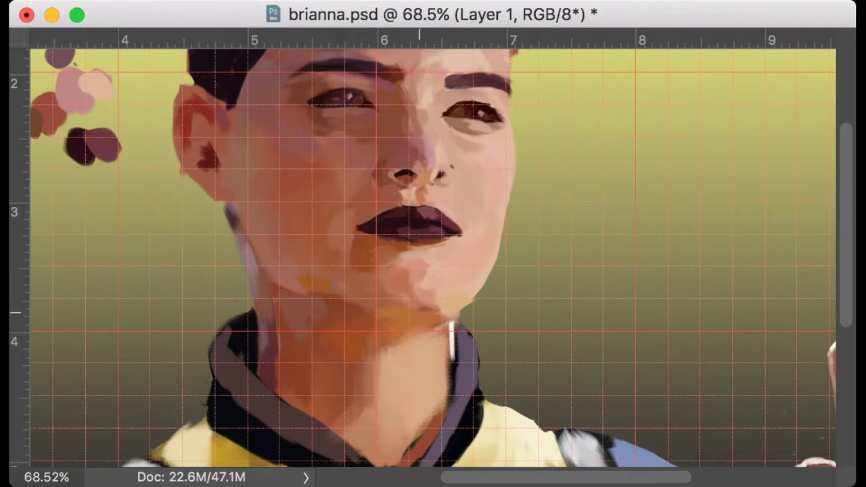
scroll(416, 95, up, 3)
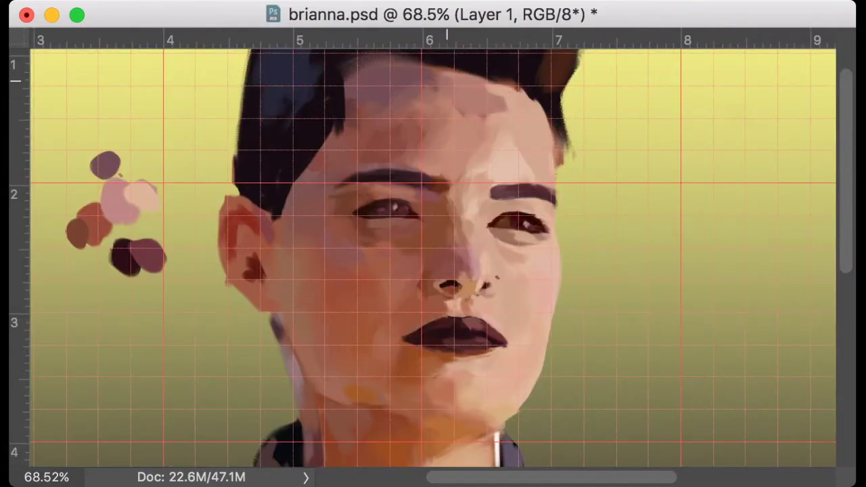
scroll(447, 246, up, 3)
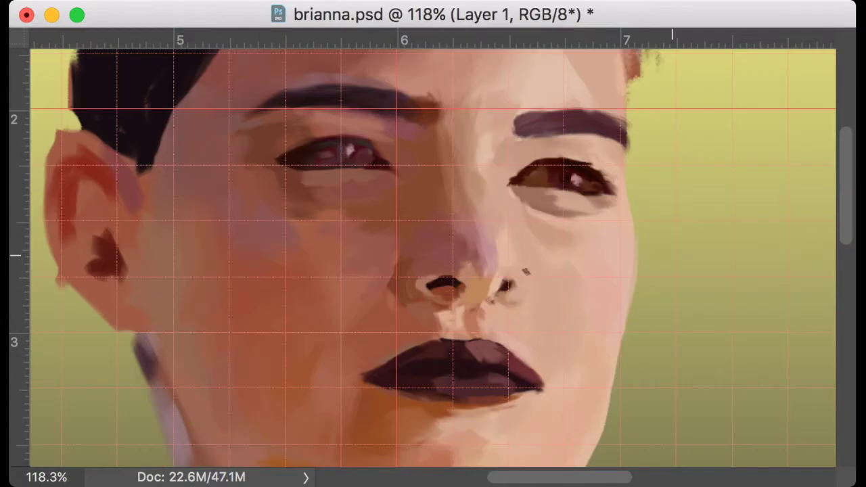
scroll(672, 256, down, 3)
scroll(512, 377, down, 3)
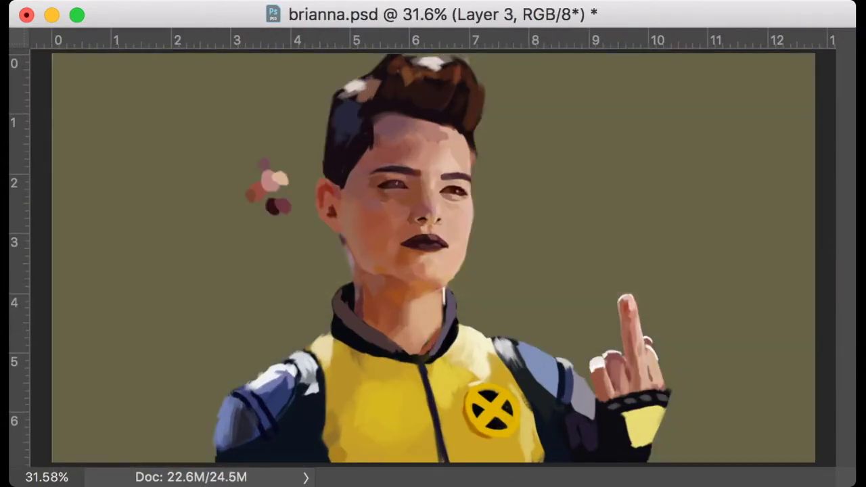
Hide and reshow the grid over the portrait's flat olive background.
scroll(379, 257, down, 1)
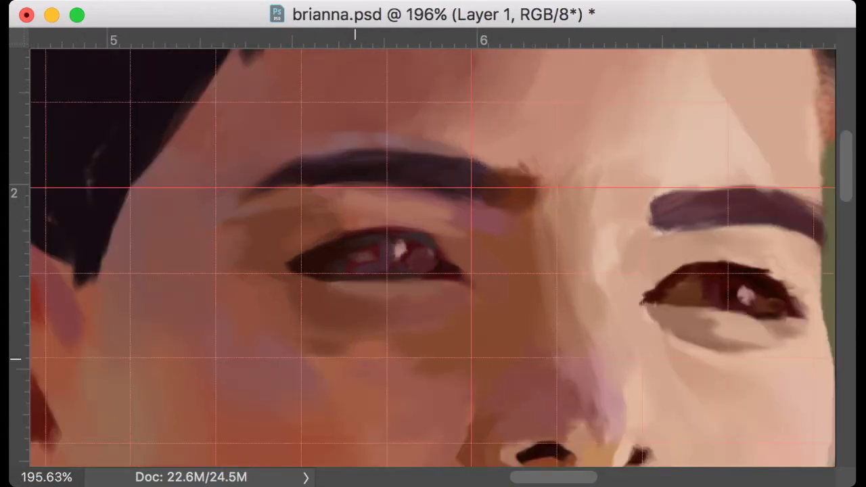
scroll(379, 257, down, 2)
scroll(461, 266, up, 1)
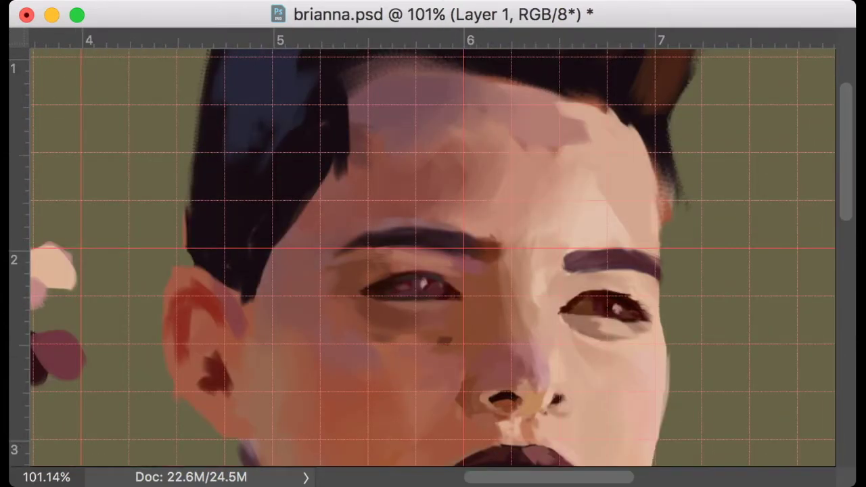
scroll(452, 286, down, 1)
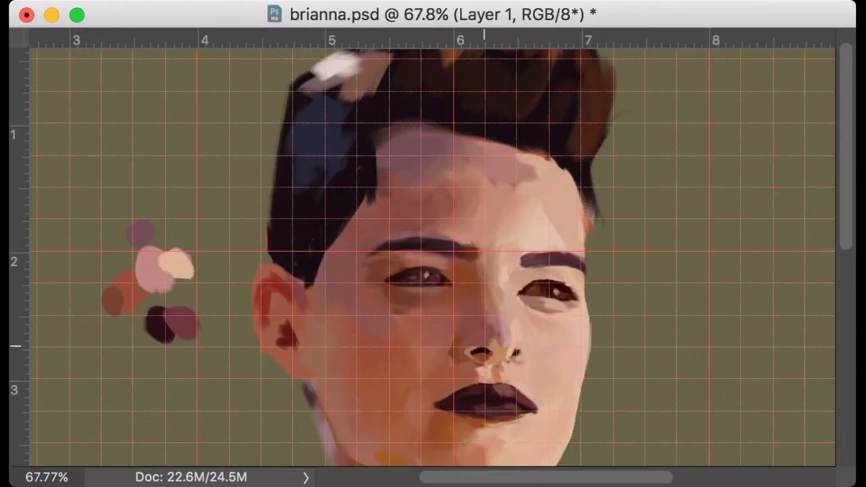
scroll(484, 345, down, 1)
scroll(484, 346, up, 1)
scroll(511, 161, down, 1)
key(ctrl+apostrophe)
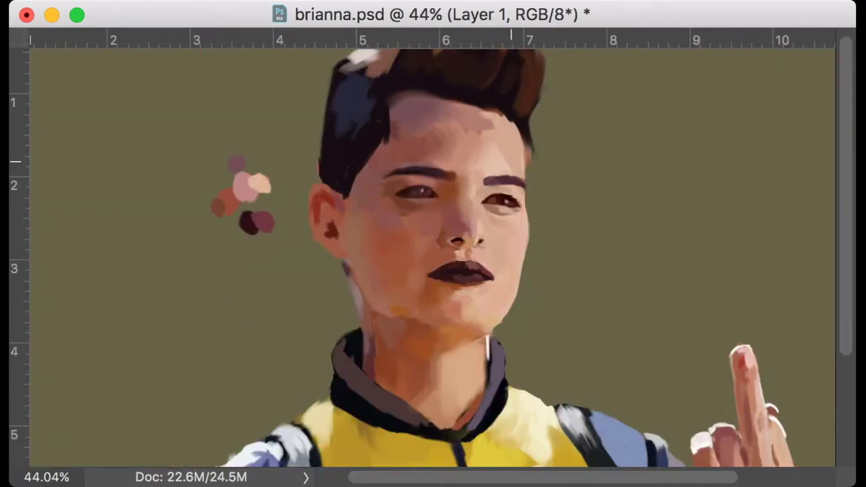
scroll(510, 161, up, 1)
key(ctrl+apostrophe)
scroll(448, 142, down, 2)
scroll(319, 159, up, 2)
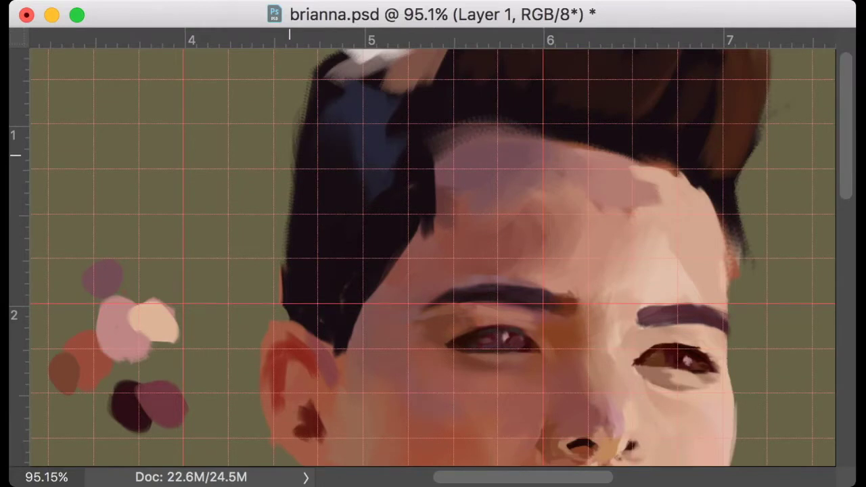
Paint light strokes on the left hair edge and darker strokes along the hair's top.
drag(305, 120, 279, 298)
alt+click(305, 218)
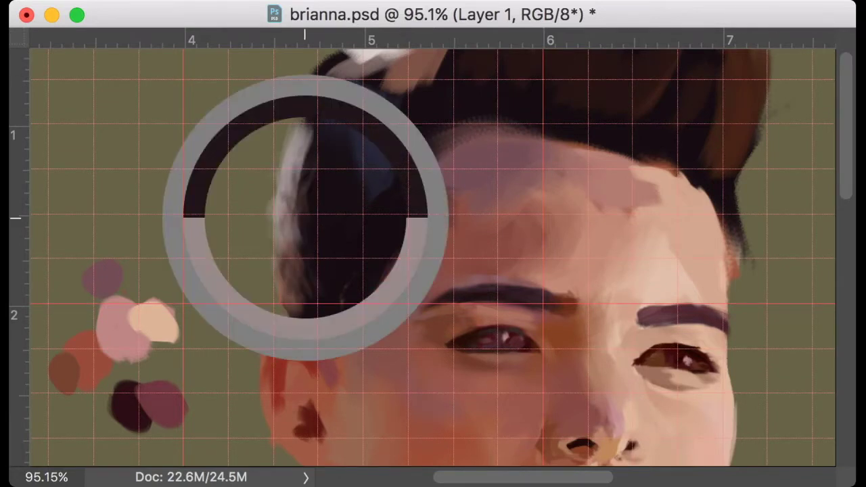
scroll(310, 183, down, 2)
drag(335, 166, 365, 143)
drag(532, 86, 491, 107)
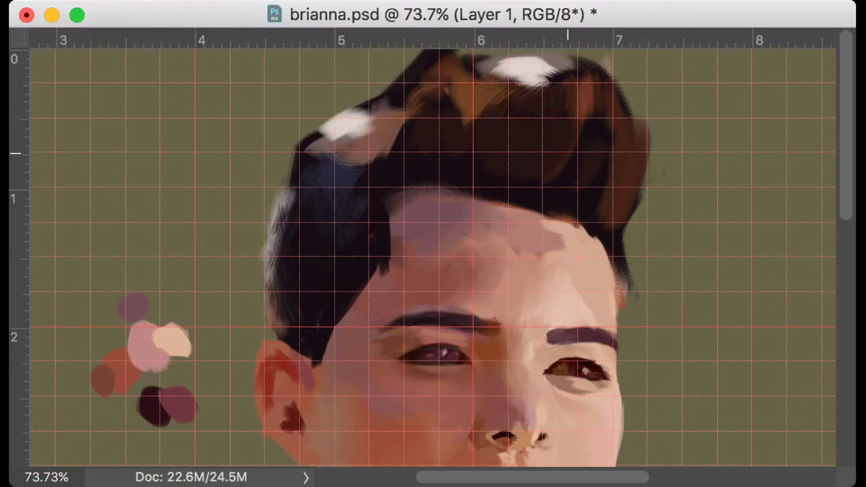
alt+click(562, 155)
scroll(447, 97, right, 2)
drag(448, 97, 414, 101)
Add warm light highlights down the upper-left hair strand and the hair's left side.
mouse_move(365, 125)
mouse_down()
mouse_move(291, 143)
mouse_move(366, 122)
mouse_move(343, 130)
mouse_up()
drag(365, 99, 318, 161)
drag(352, 113, 319, 194)
alt+click(330, 144)
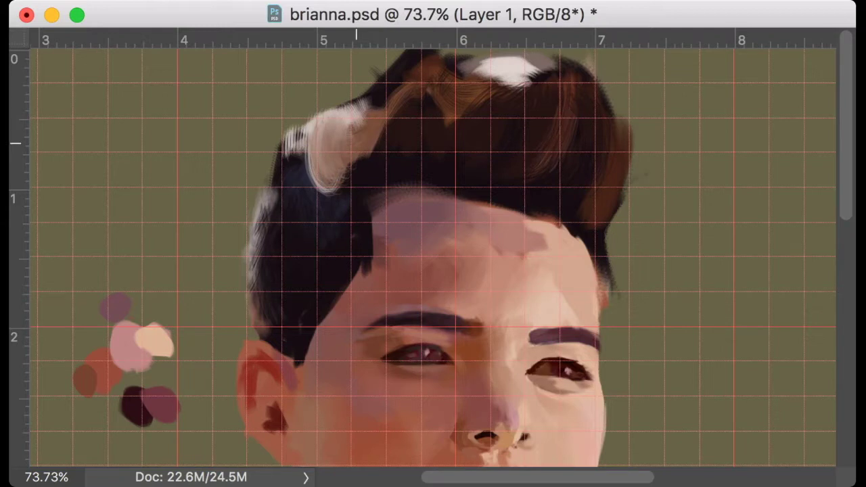
scroll(406, 111, right, 3)
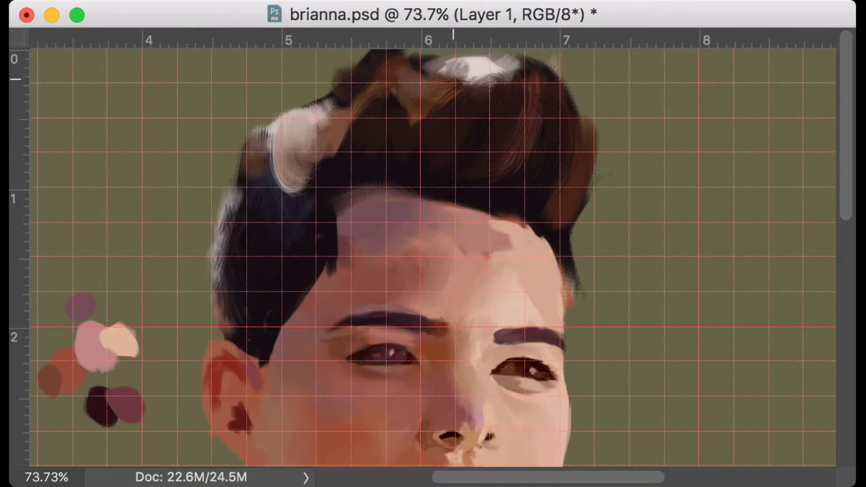
drag(255, 153, 249, 181)
Hide the grid and brighten the top of the hair.
scroll(249, 181, down, 3)
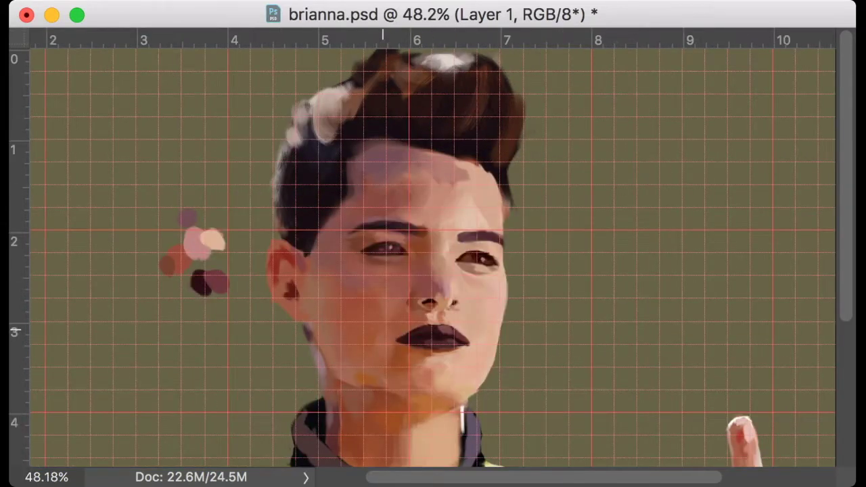
scroll(482, 97, up, 3)
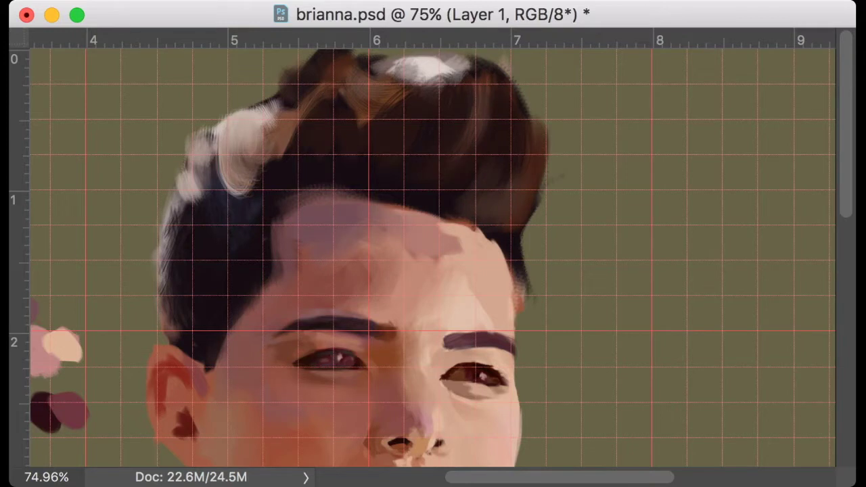
scroll(471, 286, down, 3)
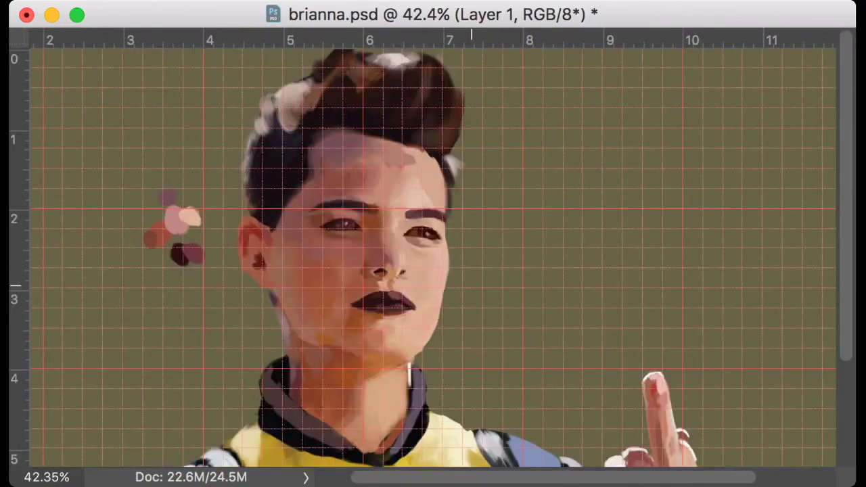
key(super+apostrophe)
drag(351, 67, 376, 95)
alt+click(376, 123)
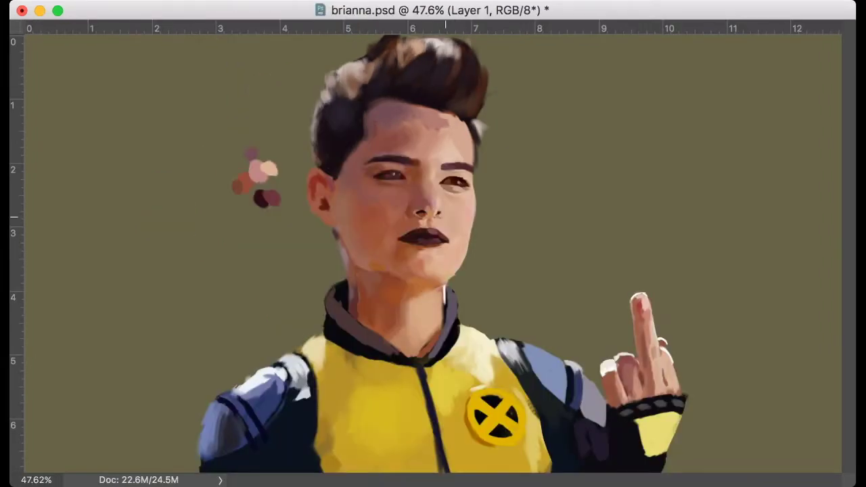
Darken the left eye's iris and dab a small white catch-light into it.
scroll(377, 124, up, 5)
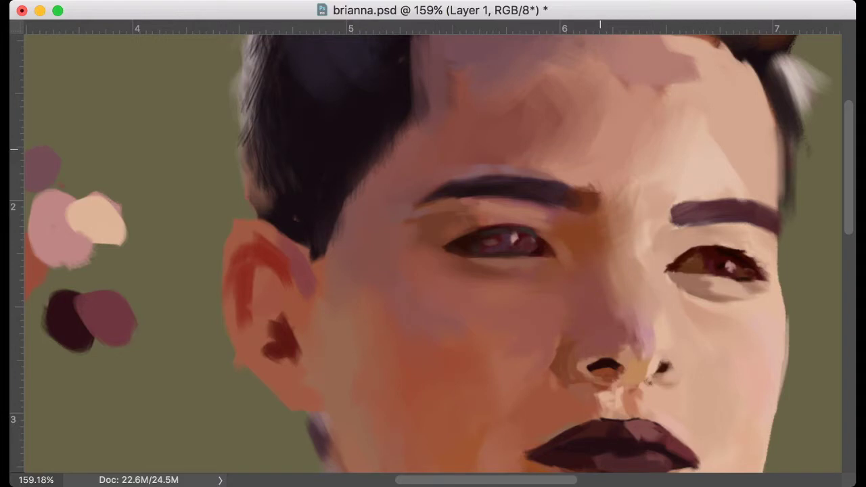
scroll(534, 234, down, 2)
scroll(534, 234, up, 2)
alt+click(534, 235)
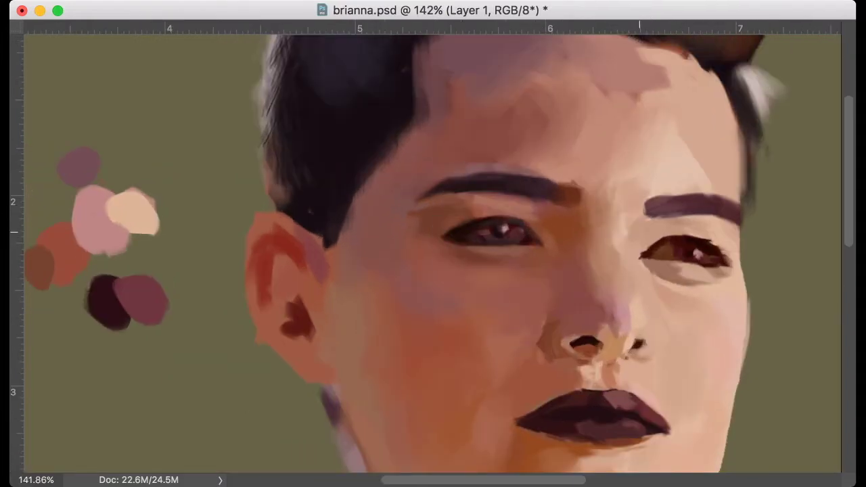
scroll(703, 338, up, 2)
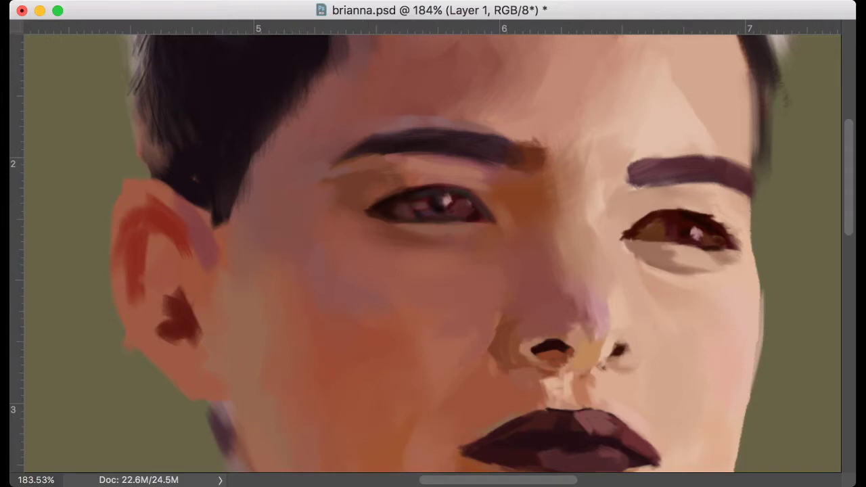
click(445, 203)
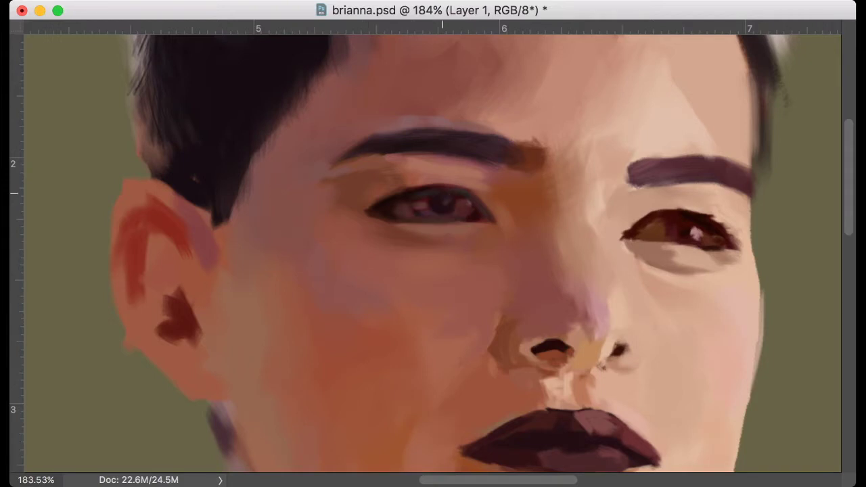
mouse_move(442, 196)
mouse_down()
mouse_move(406, 211)
mouse_move(423, 205)
mouse_up()
click(448, 199)
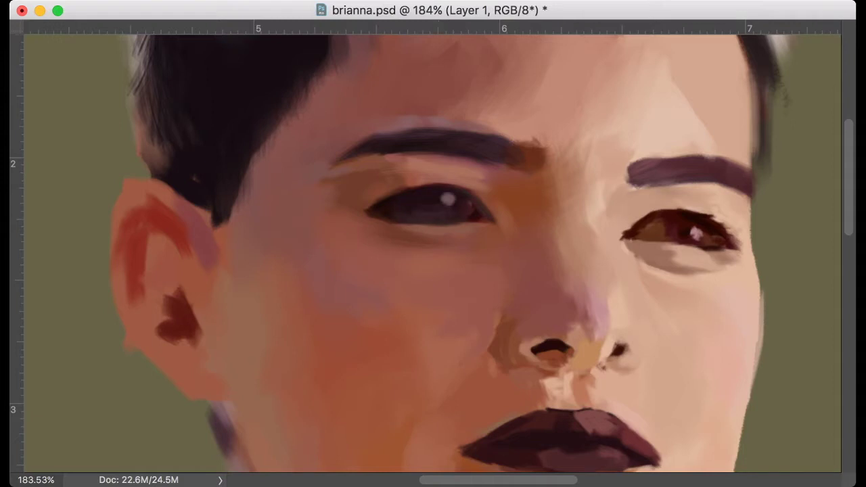
Touch up the right eye, then fit the whole figure in view.
scroll(447, 255, down, 3)
scroll(455, 262, right, 3)
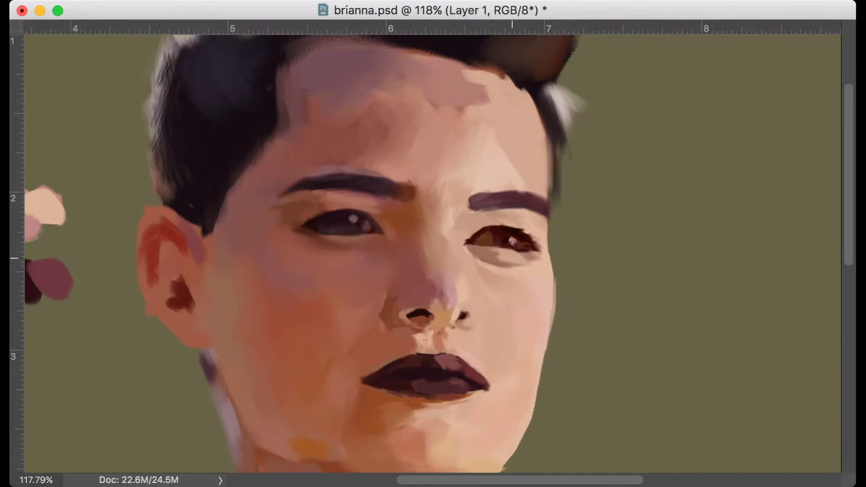
drag(497, 233, 477, 236)
alt+click(479, 225)
scroll(479, 224, up, 3)
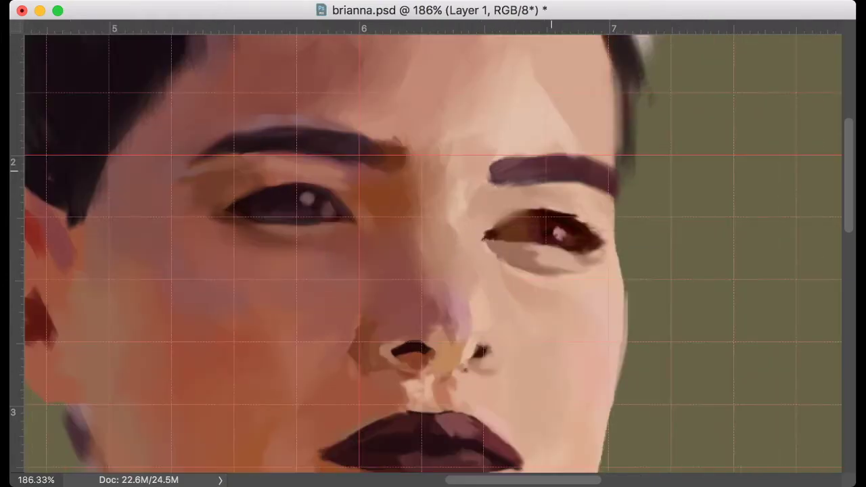
scroll(465, 214, up, 2)
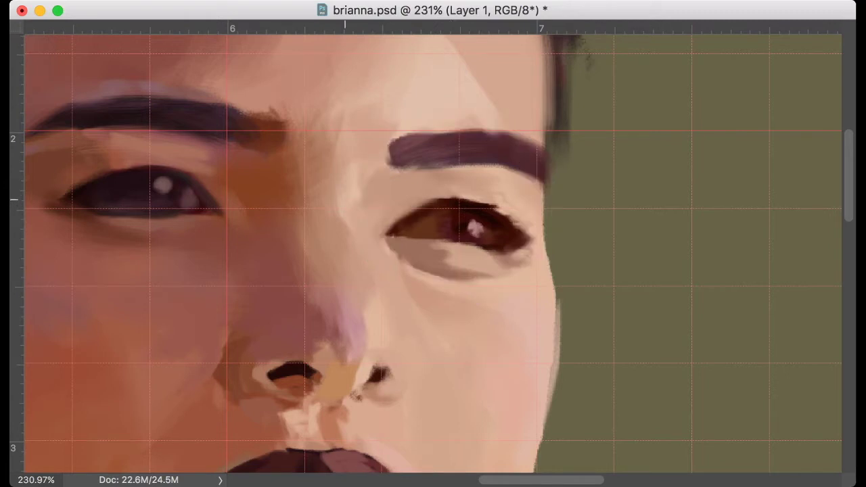
key(ctrl+0)
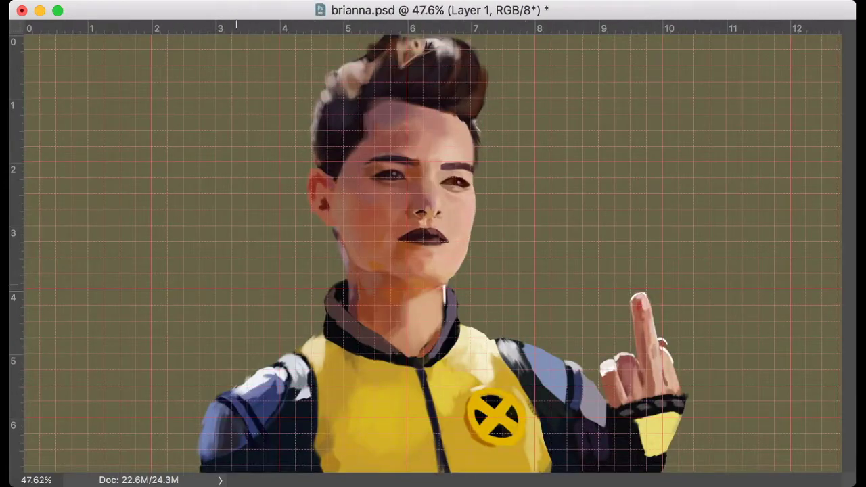
Shade the inner ear darker and outline its lower edge with a dark line.
scroll(432, 243, up, 4)
scroll(433, 243, up, 2)
mouse_move(291, 206)
mouse_down()
mouse_move(314, 230)
mouse_move(280, 284)
mouse_up()
mouse_move(298, 250)
mouse_down()
mouse_move(284, 274)
mouse_move(296, 277)
mouse_move(352, 250)
mouse_up()
drag(280, 296, 310, 318)
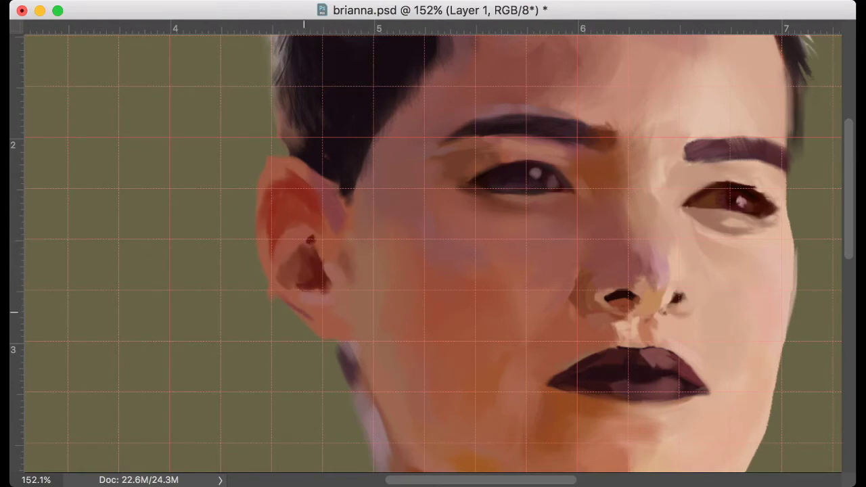
drag(291, 255, 267, 183)
Darken the hair beside the ear and blend pink highlights across the ear's top.
alt+click(300, 170)
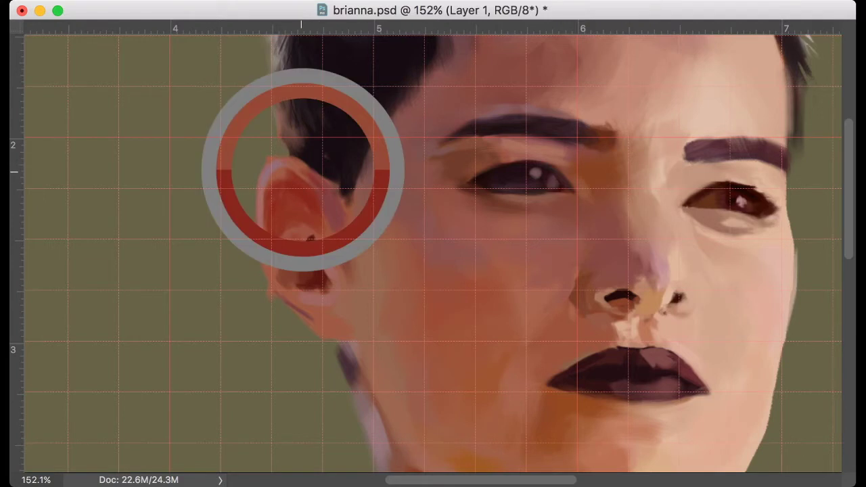
scroll(367, 257, down, 5)
scroll(367, 257, up, 5)
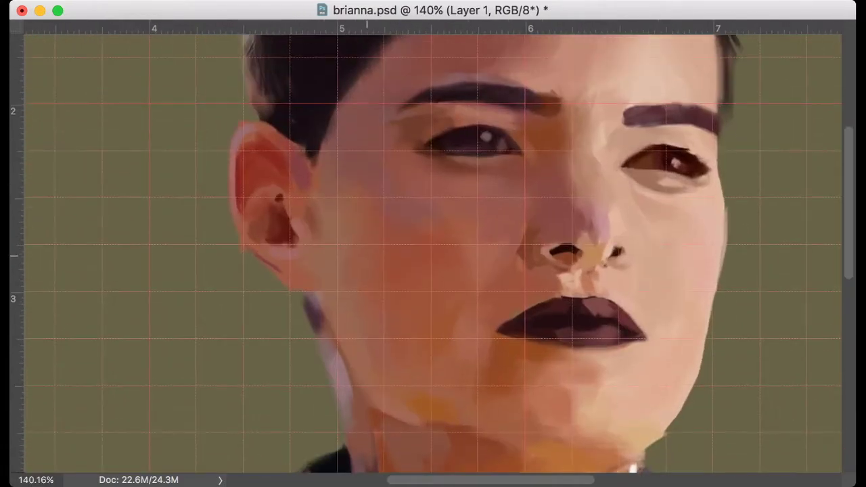
drag(307, 140, 297, 179)
mouse_move(262, 154)
mouse_down()
mouse_move(301, 120)
mouse_move(237, 174)
mouse_up()
drag(297, 169, 290, 145)
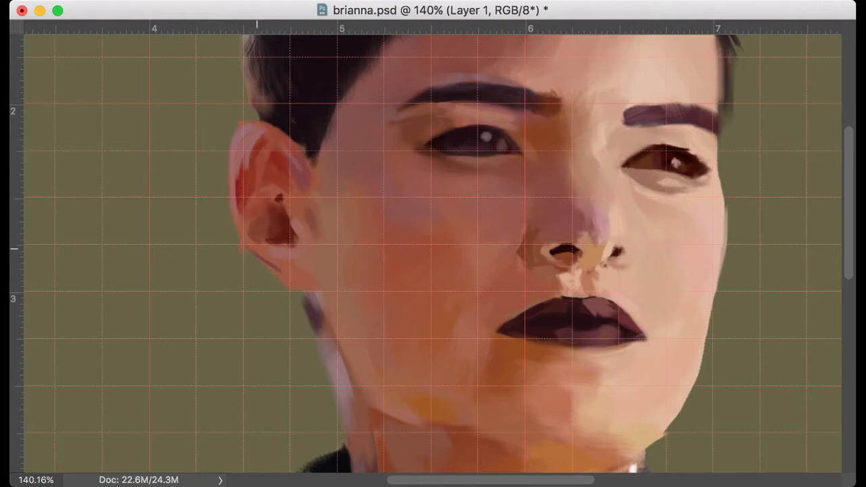
scroll(406, 254, down, 5)
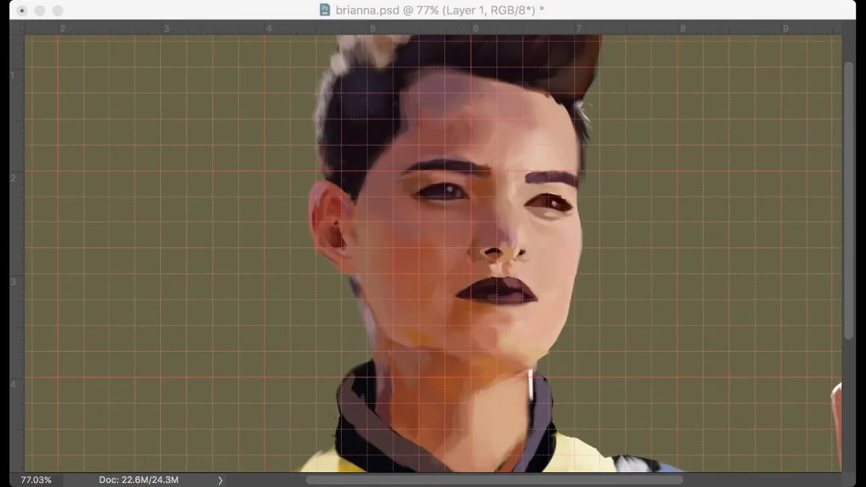
scroll(324, 203, up, 2)
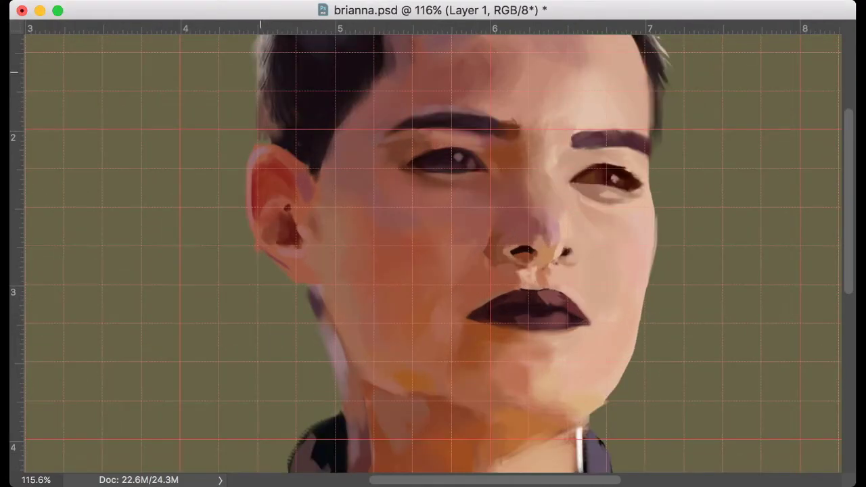
key(super+0)
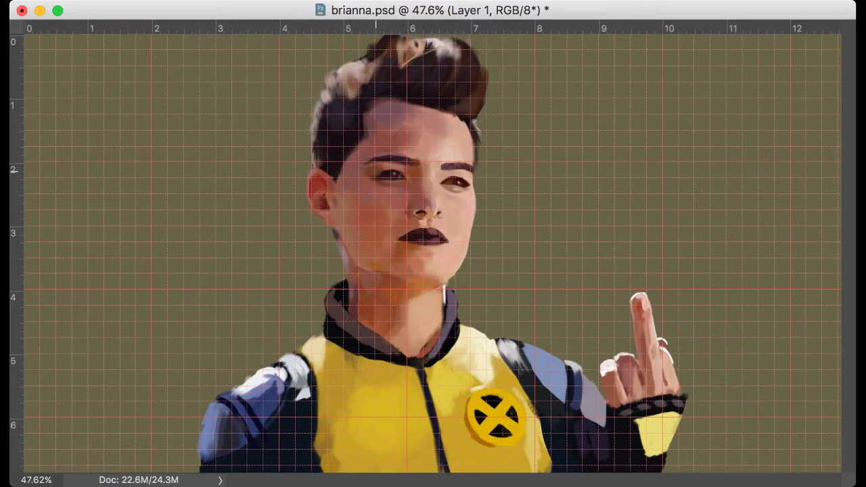
Hide and reshow the grid overlay.
scroll(389, 170, up, 3)
key(super+apostrophe)
scroll(217, 181, down, 4)
key(super+apostrophe)
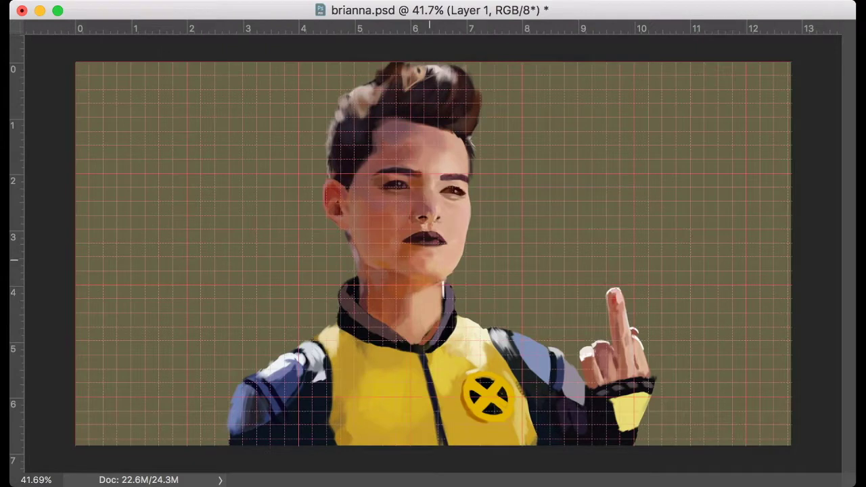
scroll(378, 257, up, 3)
scroll(351, 284, down, 2)
scroll(325, 308, up, 1)
Reshade the jaw and neck with pinkish tones and darker side shading.
mouse_move(199, 150)
mouse_down()
mouse_move(223, 196)
mouse_move(280, 233)
mouse_move(219, 195)
mouse_move(234, 225)
mouse_up()
mouse_move(270, 267)
mouse_down()
mouse_move(267, 233)
mouse_move(296, 237)
mouse_up()
scroll(297, 241, down, 2)
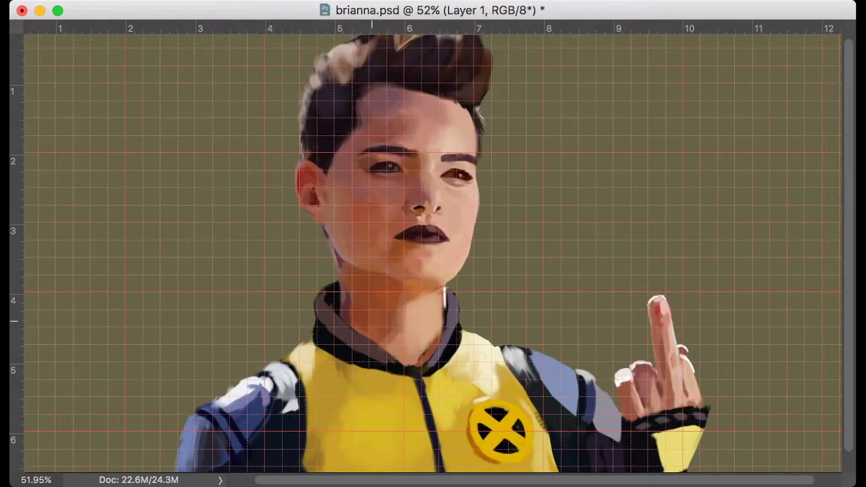
scroll(297, 240, up, 3)
alt+click(271, 298)
alt+click(299, 376)
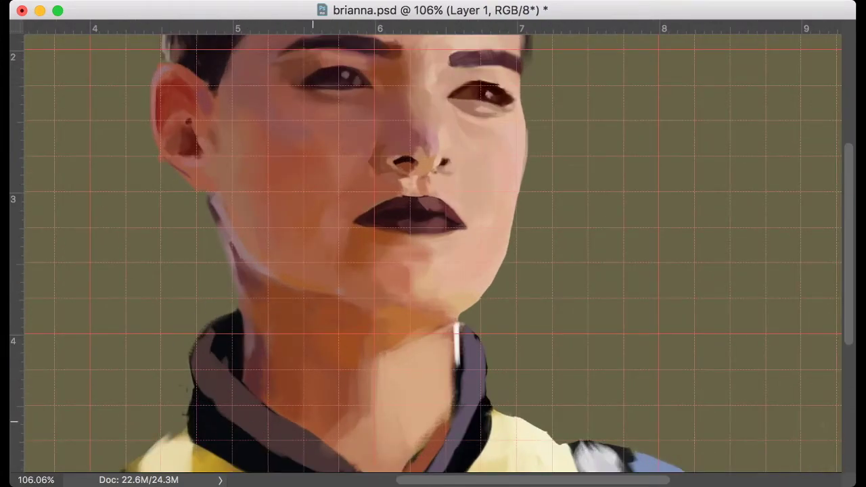
drag(352, 365, 358, 330)
drag(322, 298, 369, 318)
mouse_move(436, 415)
mouse_down()
mouse_move(408, 308)
mouse_move(419, 223)
mouse_up()
mouse_move(406, 277)
mouse_down()
mouse_move(369, 365)
mouse_move(379, 352)
mouse_up()
alt+click(338, 293)
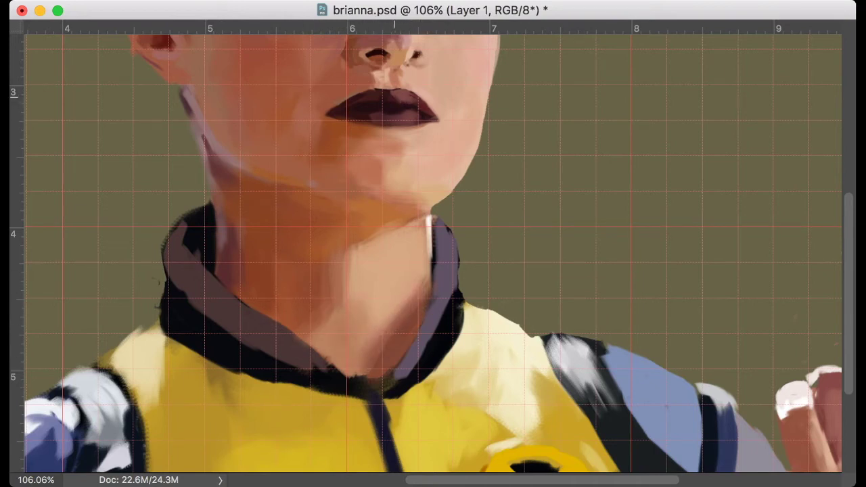
Darken the collar band edges and add blue-grey and light grey highlights.
scroll(498, 256, down, 3)
drag(303, 335, 399, 357)
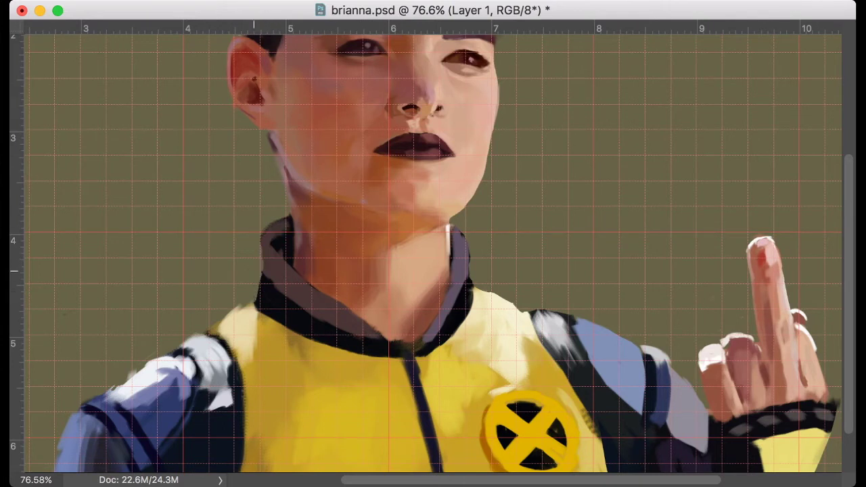
mouse_move(273, 272)
mouse_down()
mouse_move(271, 237)
mouse_move(284, 222)
mouse_up()
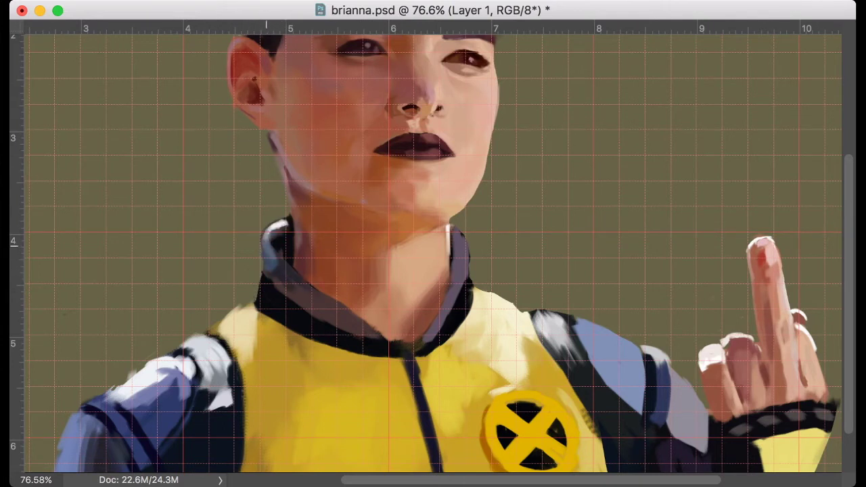
alt+click(280, 267)
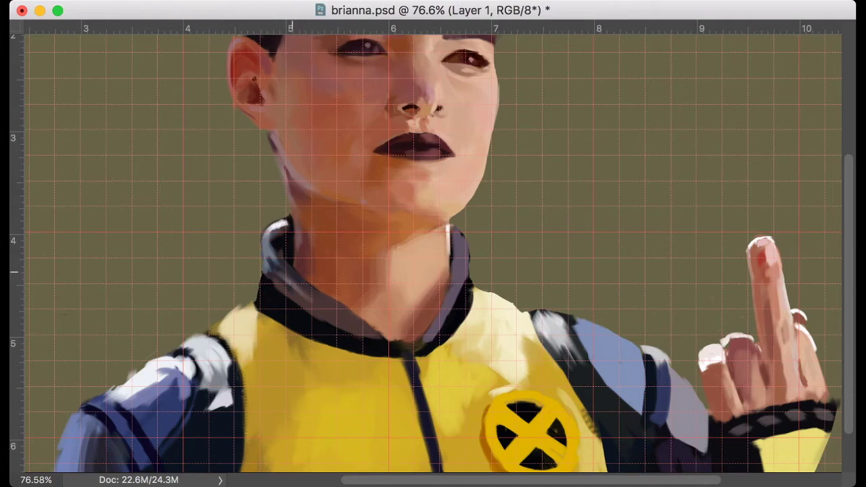
drag(268, 278, 284, 286)
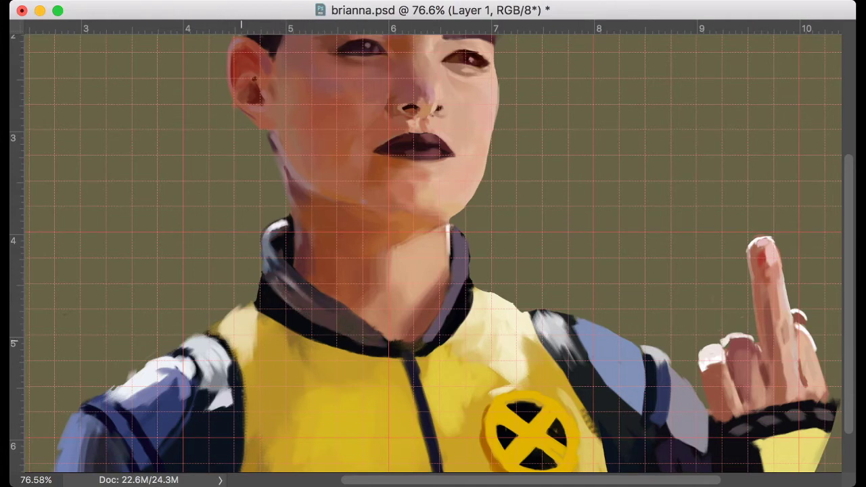
Add light grey and lavender-blue highlights over the left shoulder and sleeve.
drag(236, 334, 216, 376)
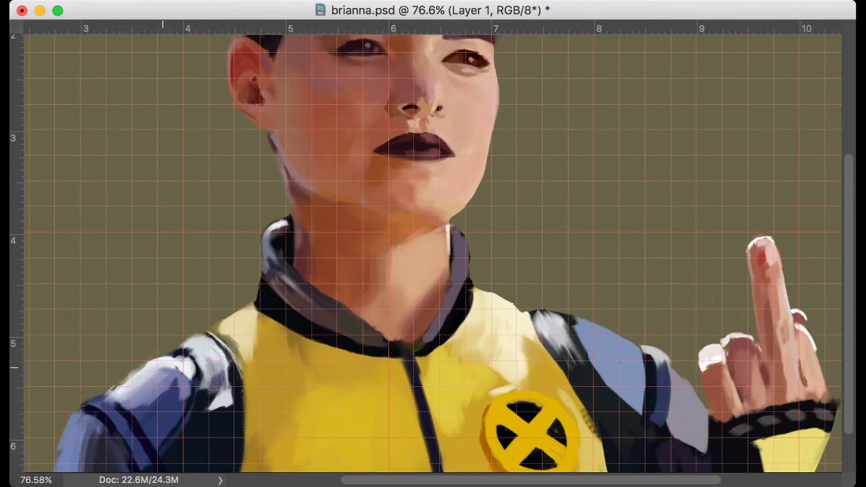
drag(185, 376, 152, 405)
mouse_move(190, 365)
mouse_down()
mouse_move(148, 406)
mouse_move(175, 353)
mouse_up()
click(190, 356)
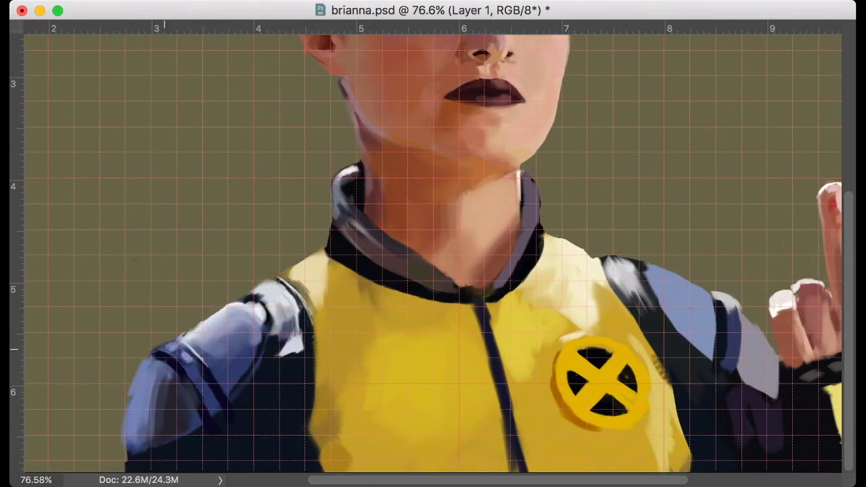
Add darker marks to the left sleeve and refine its outline.
alt+click(194, 352)
alt+click(197, 372)
mouse_move(210, 398)
mouse_down()
mouse_move(192, 365)
mouse_move(186, 406)
mouse_move(134, 439)
mouse_up()
alt+click(145, 400)
mouse_move(132, 393)
mouse_down()
mouse_move(136, 432)
mouse_move(125, 439)
mouse_move(139, 437)
mouse_up()
Touch up the X emblem's edges and add a lighter blue highlight on the right shoulder.
alt+click(263, 301)
scroll(284, 318, down, 3)
alt+click(284, 353)
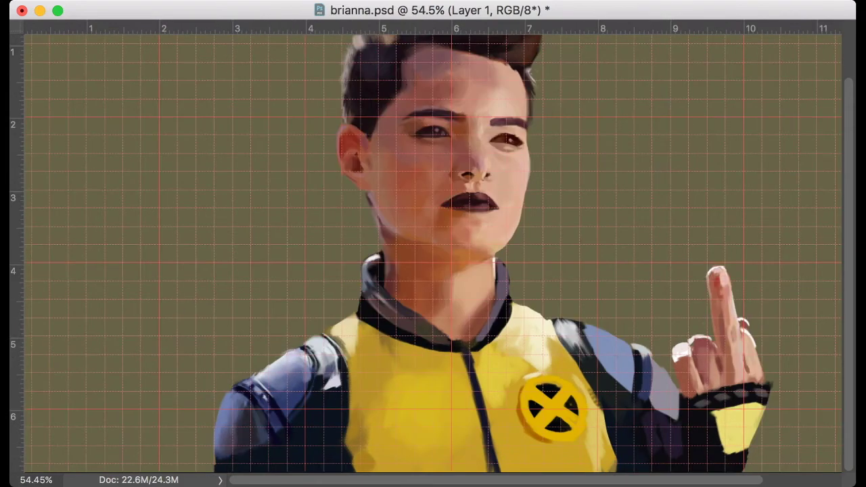
drag(528, 416, 556, 382)
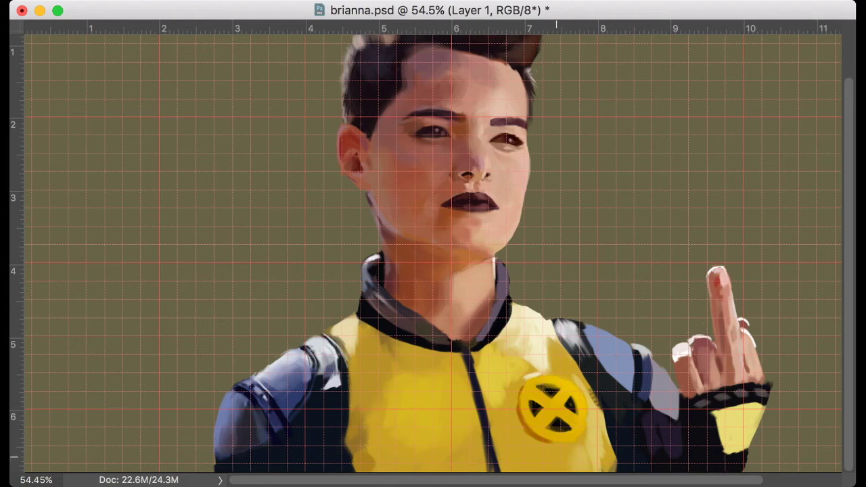
scroll(514, 386, right, 2)
scroll(457, 369, right, 3)
drag(548, 333, 575, 360)
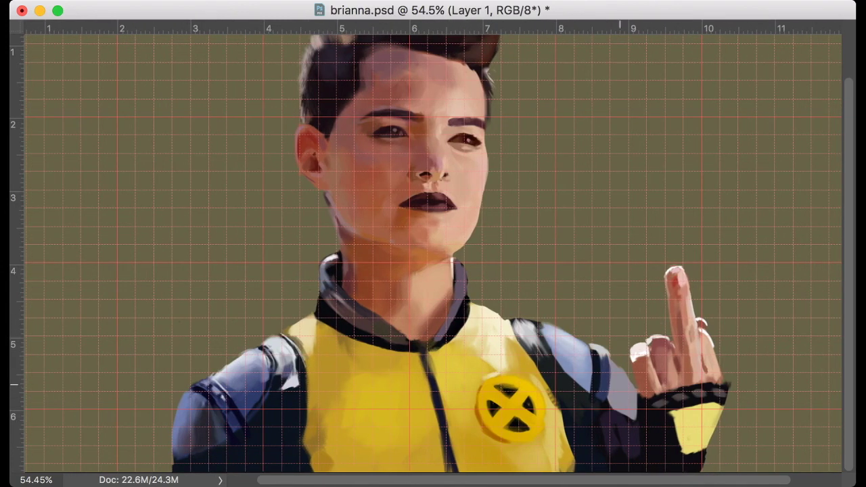